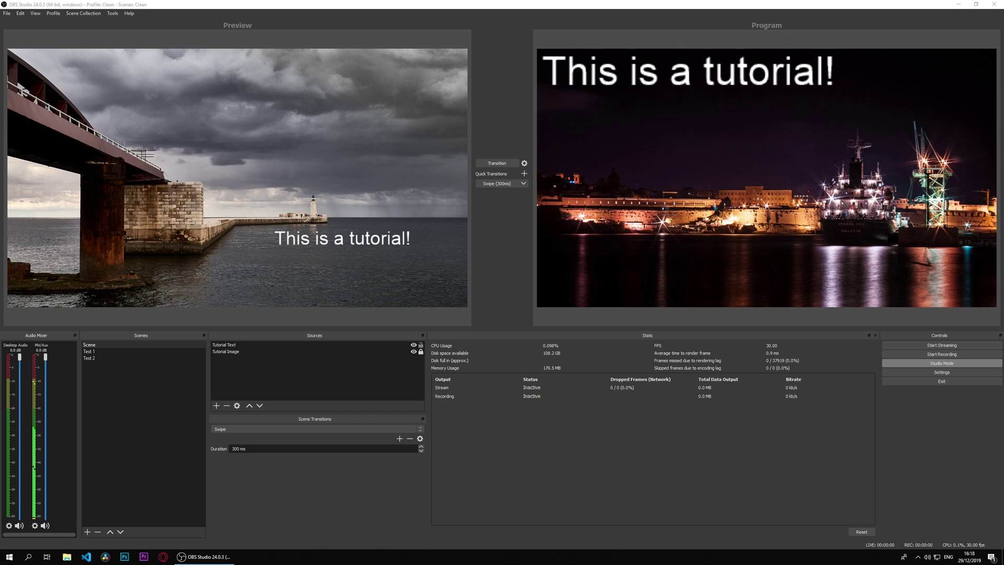
Re-dock Scene Transitions above Stats and widen the Sources, Scenes and Audio Mixer area
click(157, 359)
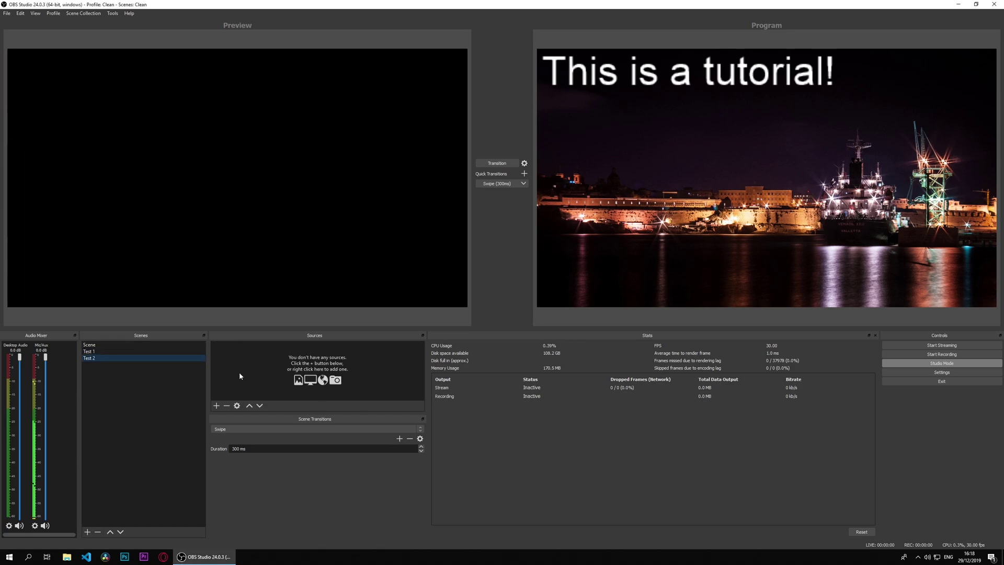
drag(298, 422, 680, 345)
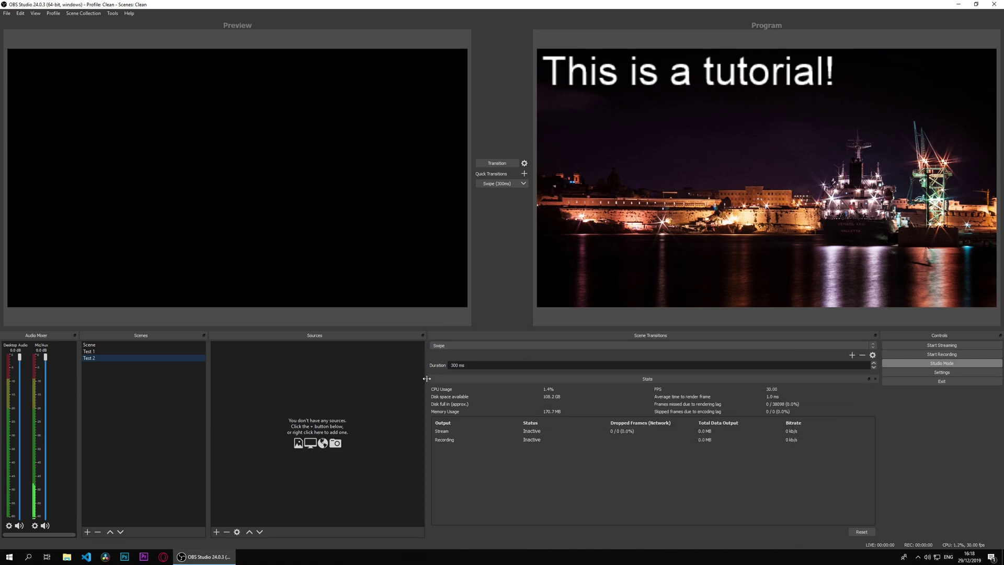
drag(427, 382, 679, 417)
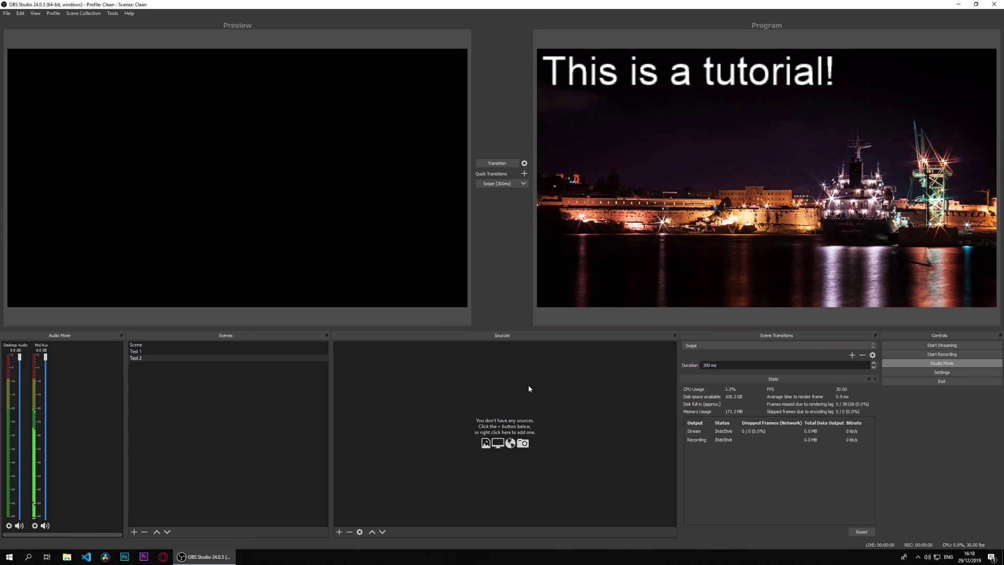
right_click(482, 409)
mouse_move(502, 413)
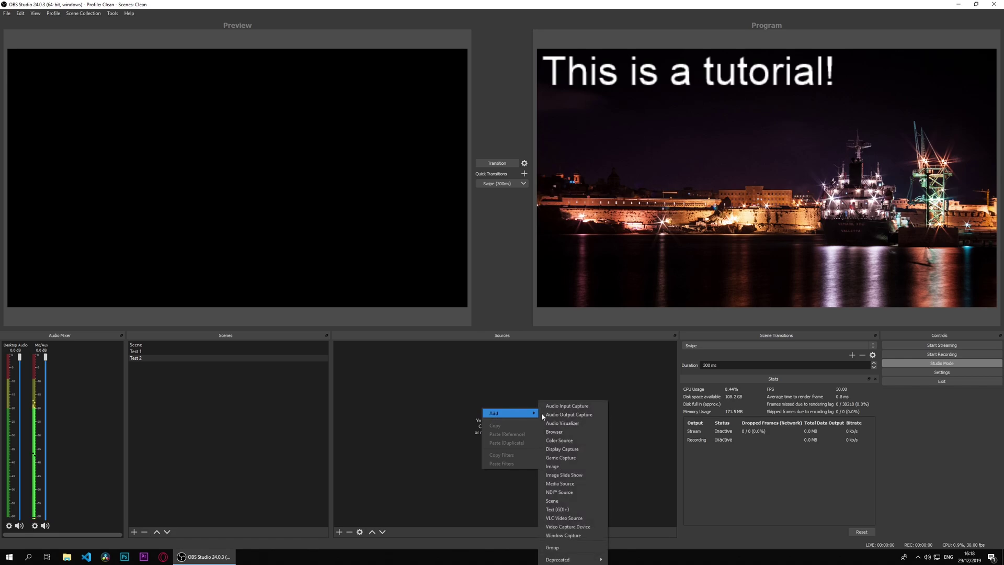
click(572, 431)
text(Google)
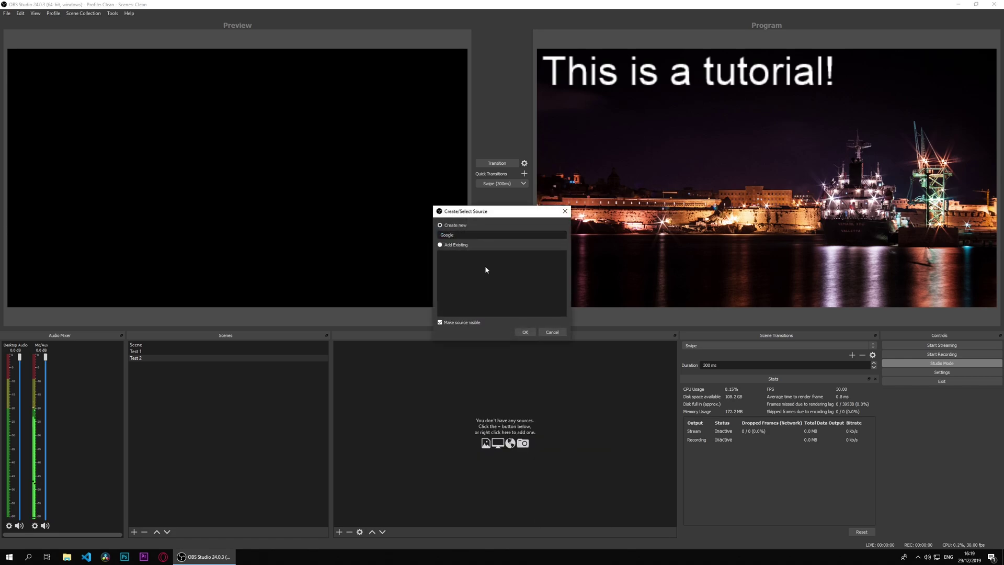
key(Return)
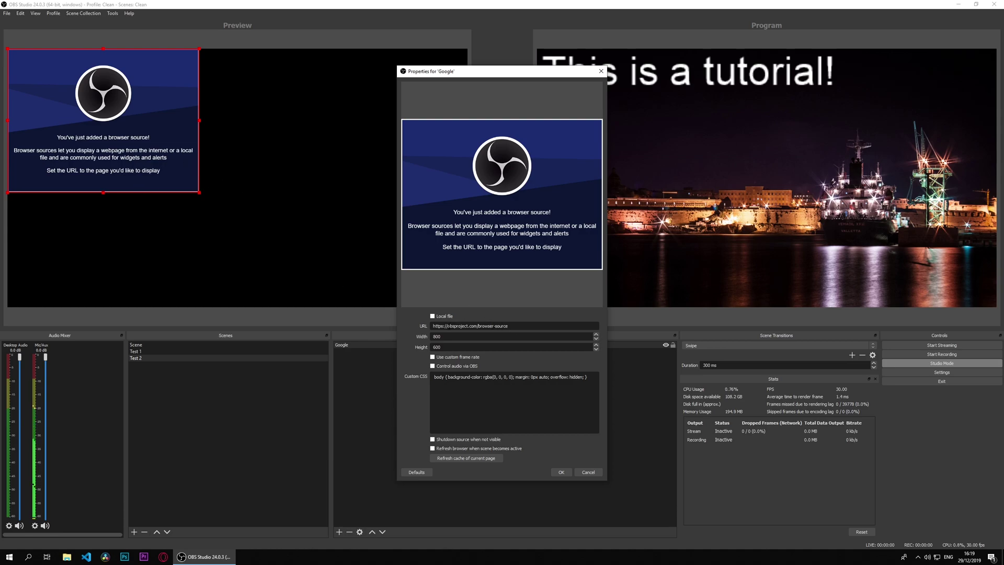
drag(447, 325, 567, 335)
text(google.com)
Apply the URL, then move and resize the Google source into the preview's top-left corner
click(560, 471)
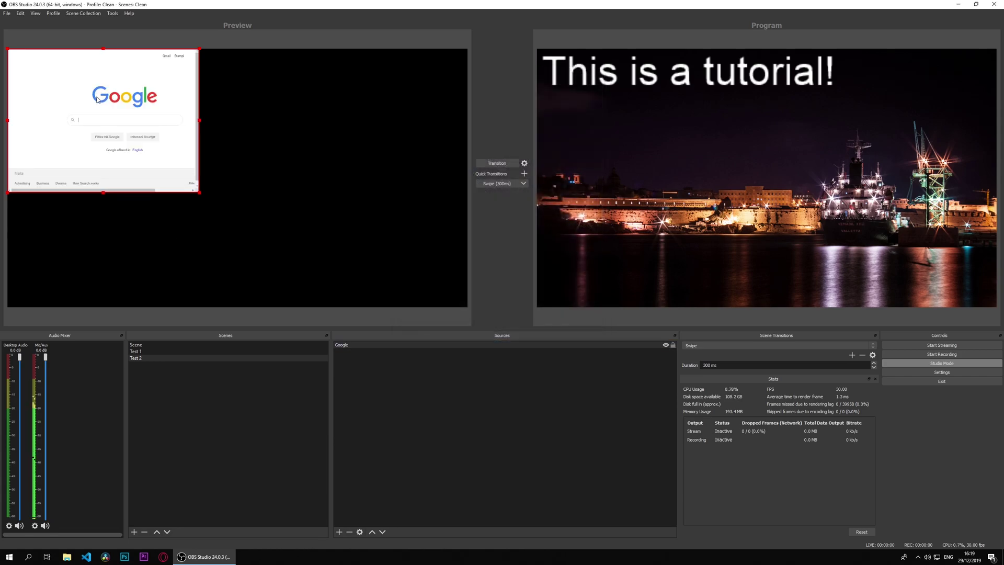
drag(94, 92, 233, 112)
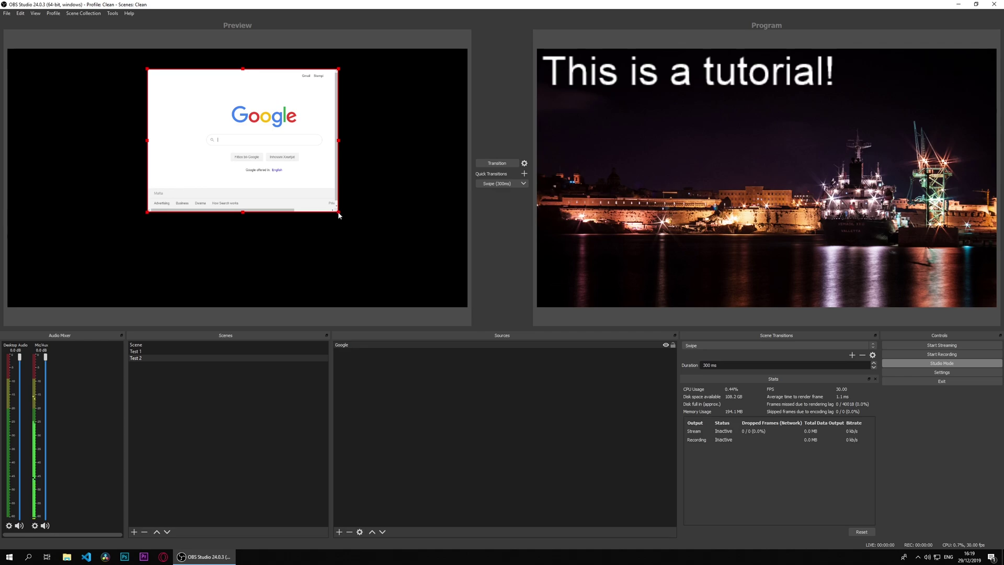
drag(339, 214, 406, 261)
drag(252, 256, 146, 218)
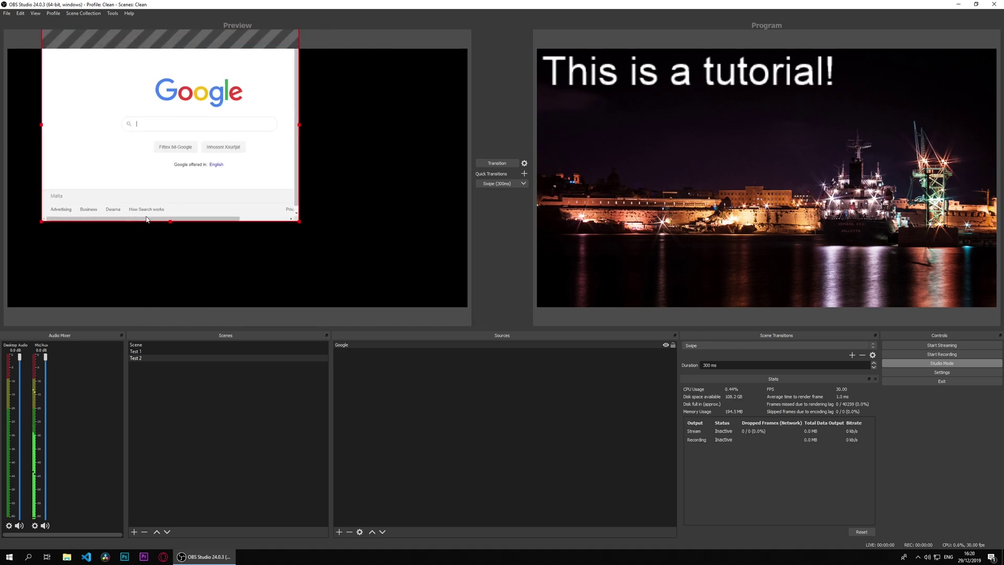
mouse_move(300, 224)
mouse_down()
mouse_move(396, 297)
mouse_move(298, 225)
mouse_move(234, 199)
mouse_move(264, 197)
mouse_move(465, 314)
mouse_move(618, 374)
mouse_move(787, 464)
mouse_move(334, 243)
mouse_move(309, 216)
mouse_up()
drag(237, 168, 203, 187)
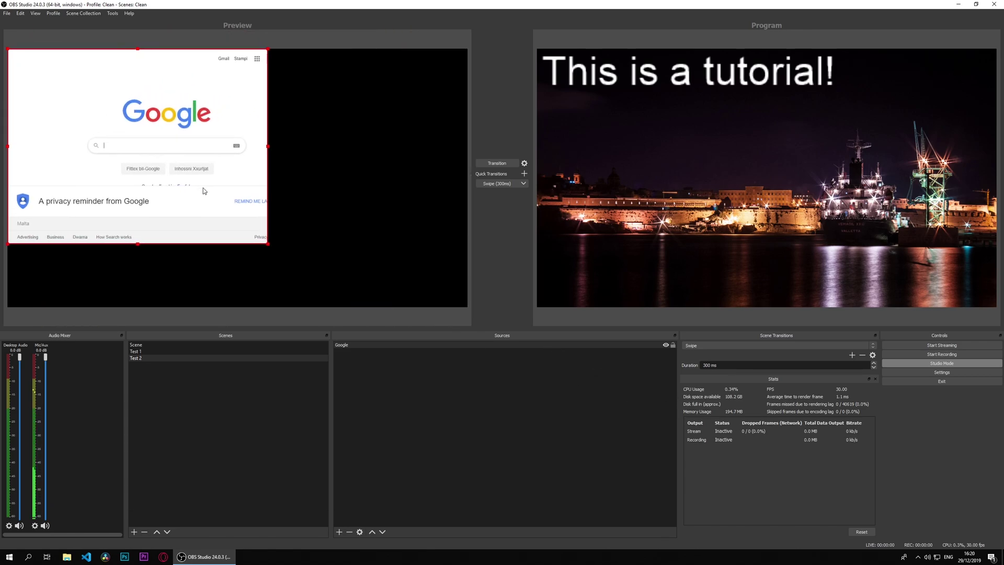
Open the Google source's properties and close them again without changes
right_click(343, 345)
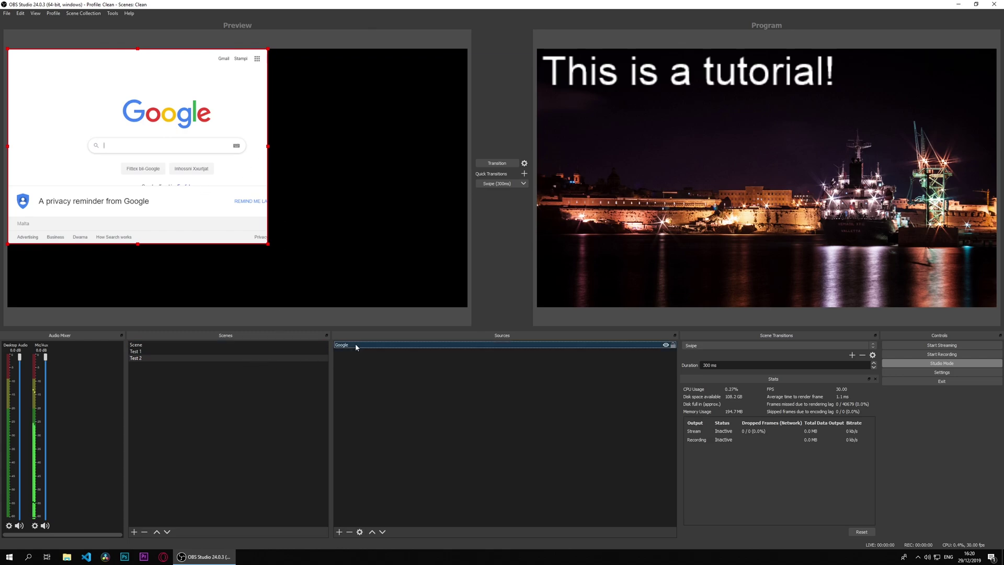
double_click(340, 346)
click(588, 472)
right_click(412, 348)
click(439, 541)
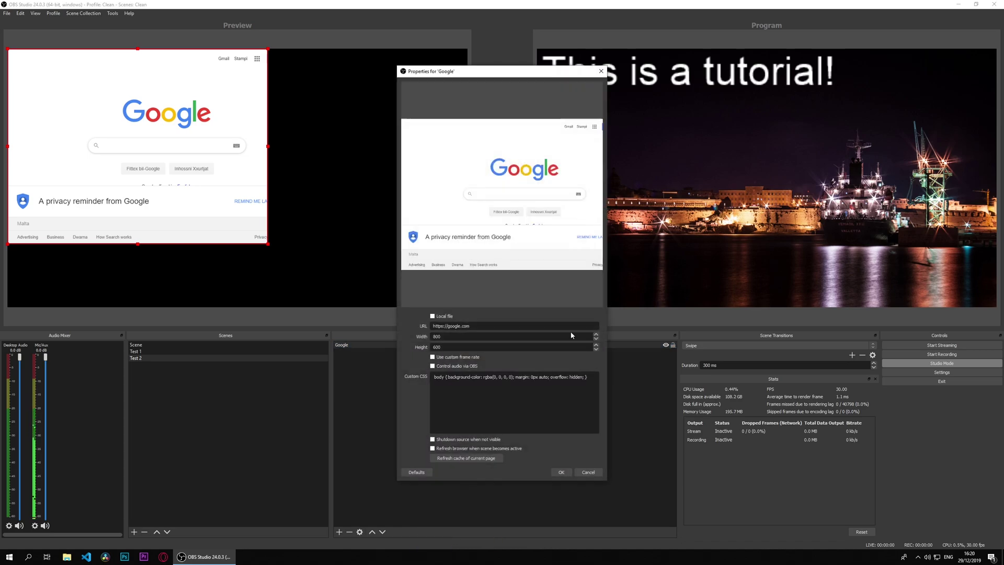
click(589, 472)
right_click(197, 193)
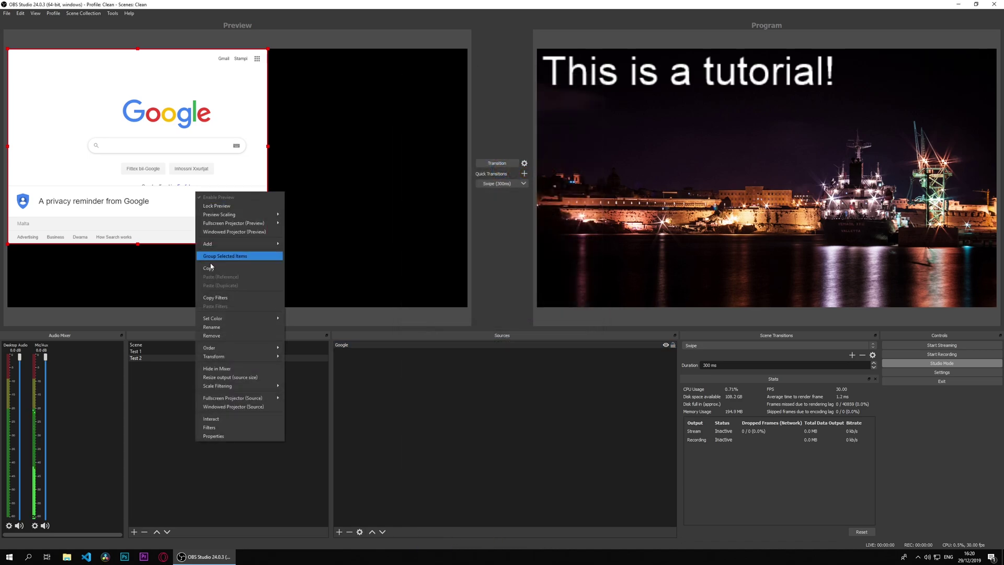
click(238, 442)
Set the Google source to 1920×1080 and stretch it to fill the whole canvas
right_click(163, 174)
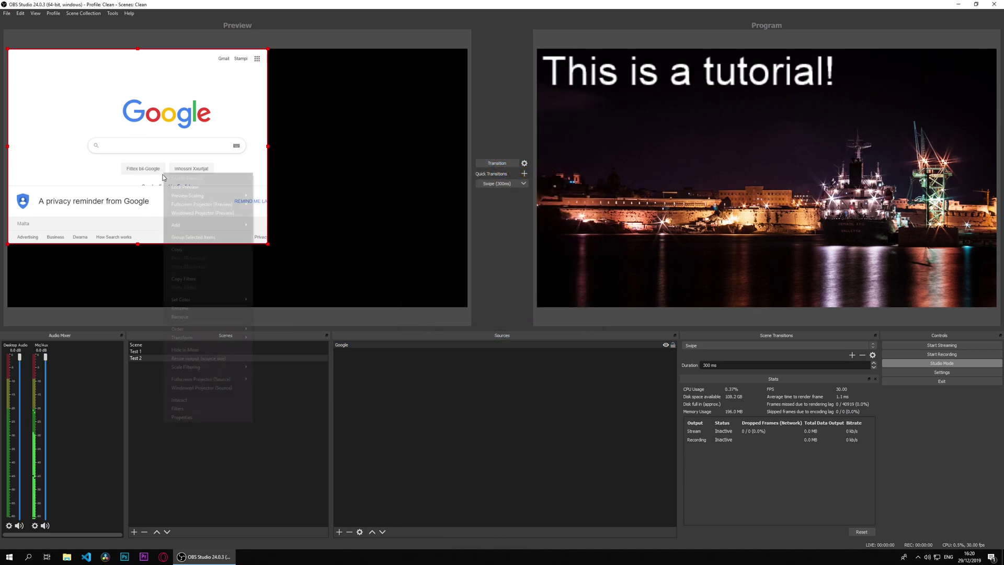
click(211, 418)
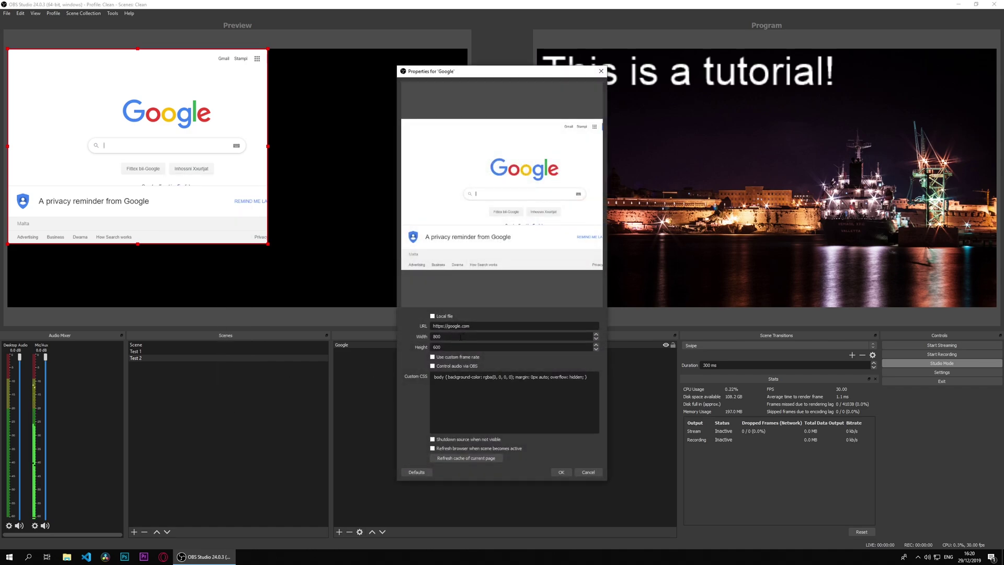
drag(460, 337, 388, 338)
text(1920)
key(Tab)
text(1080)
click(561, 472)
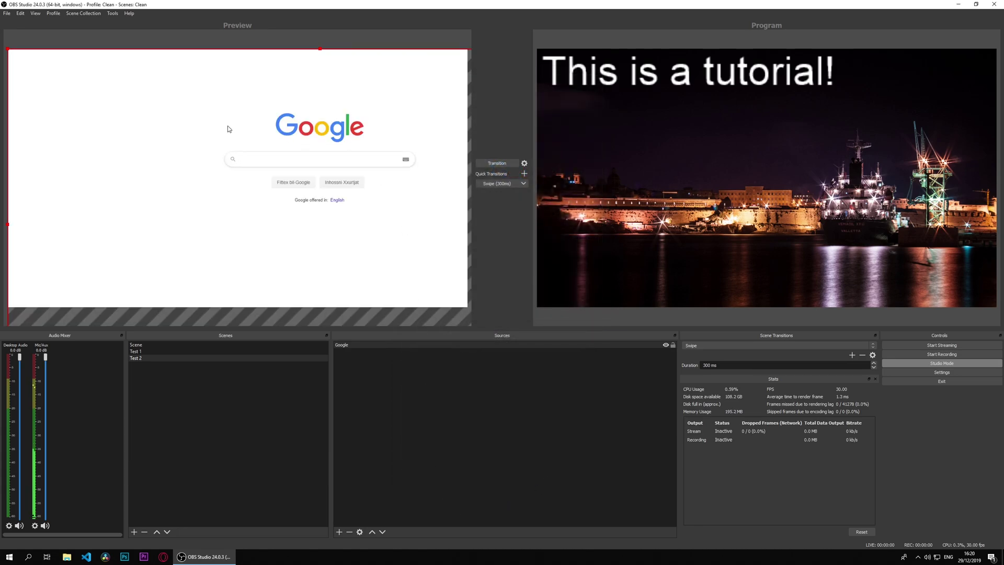
drag(7, 49, 104, 78)
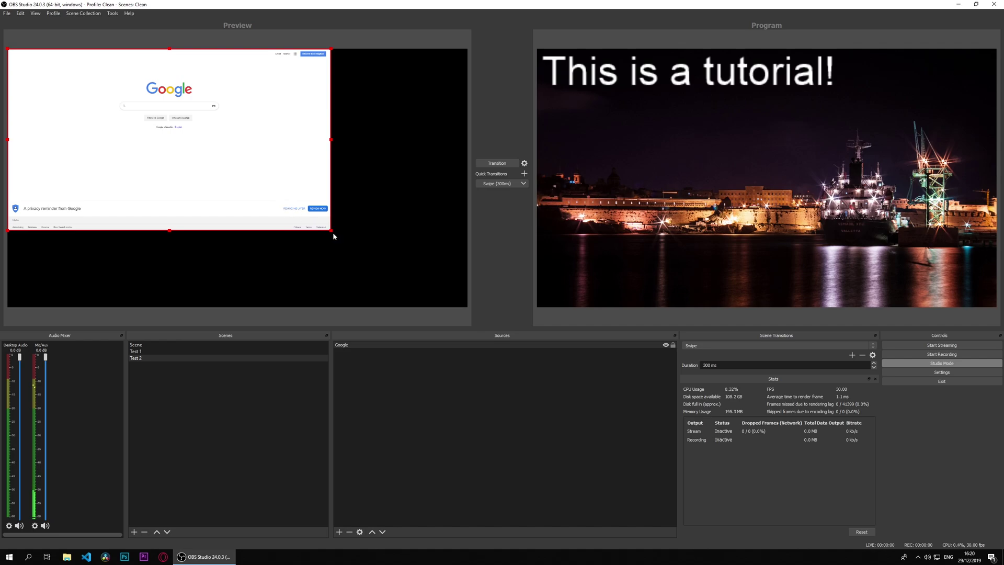
drag(333, 236, 469, 308)
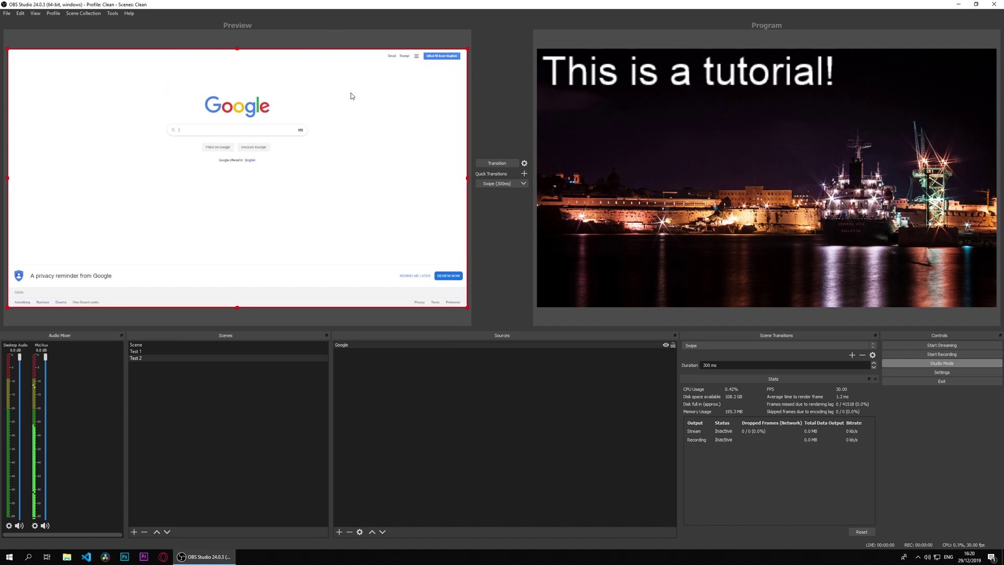
Give the Google source a custom 60 fps frame rate and enable Control audio via OBS
click(377, 368)
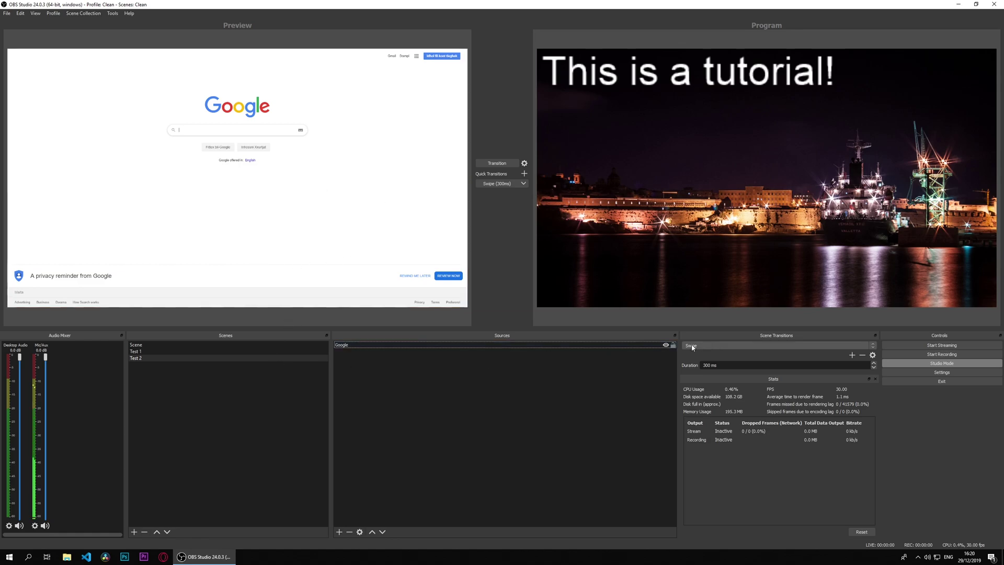
right_click(341, 138)
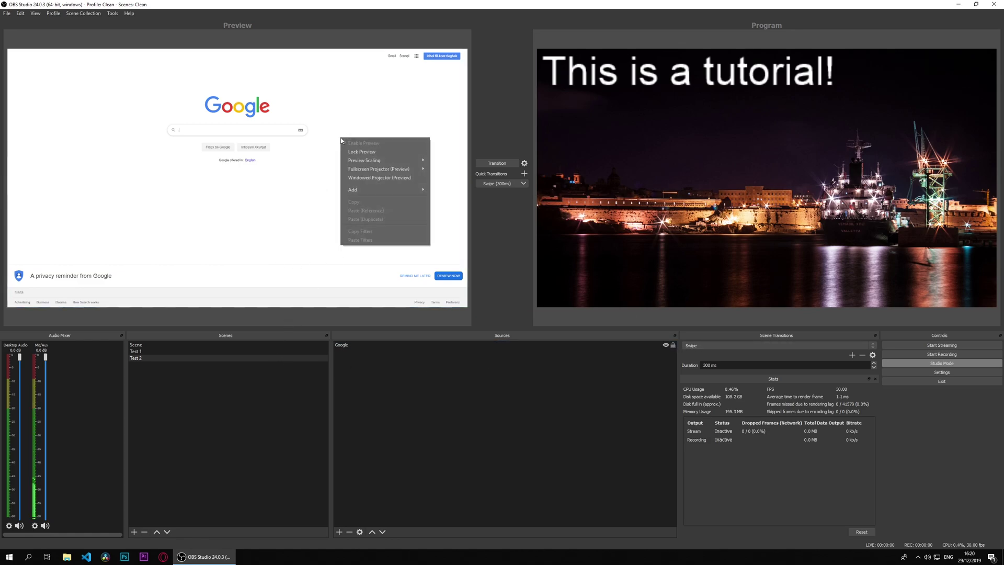
click(533, 345)
right_click(534, 345)
click(587, 541)
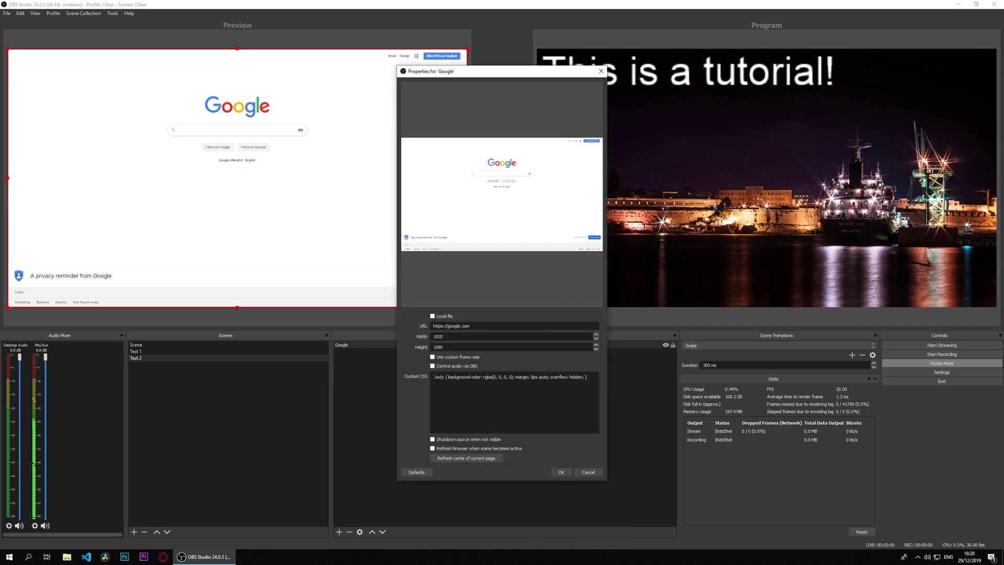
drag(435, 376, 570, 382)
click(575, 382)
click(453, 356)
double_click(436, 409)
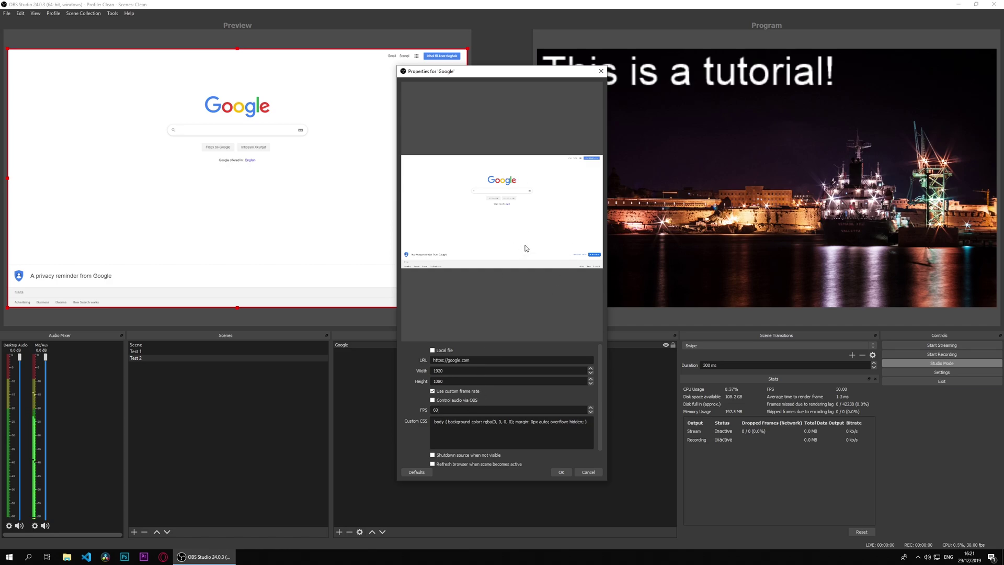
click(453, 402)
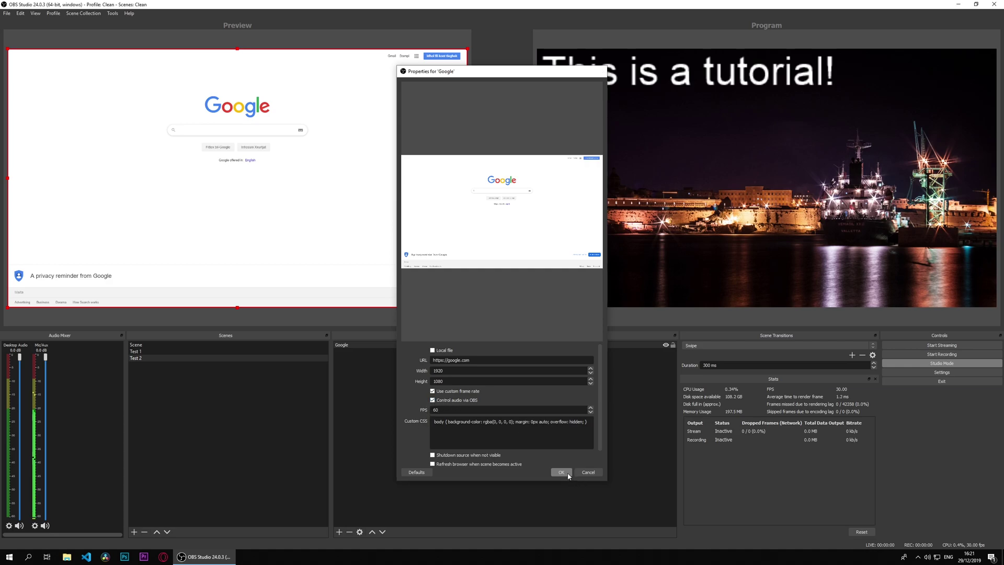
click(561, 472)
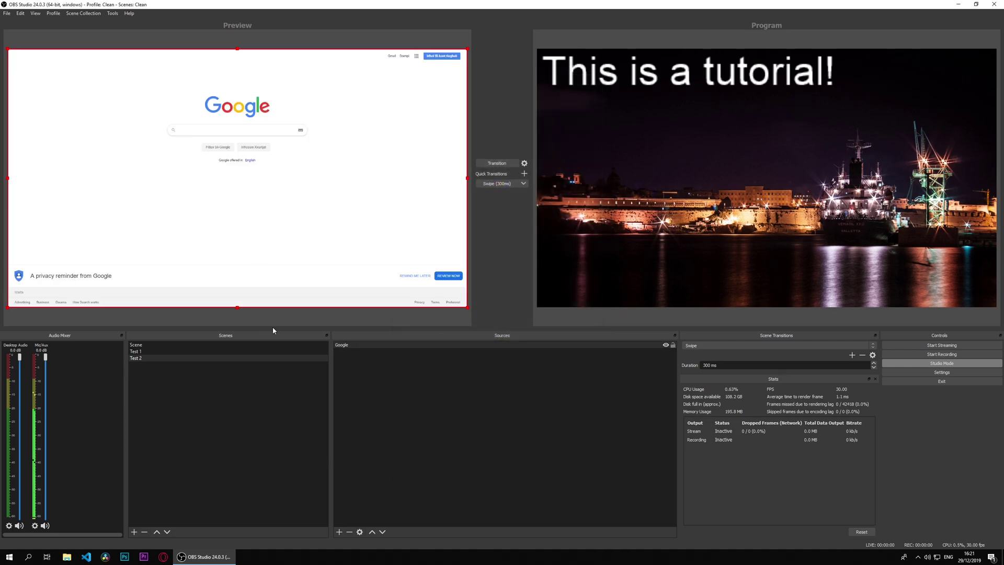
Send the scene to program output, then return to Test 2 and select the Google source
click(502, 184)
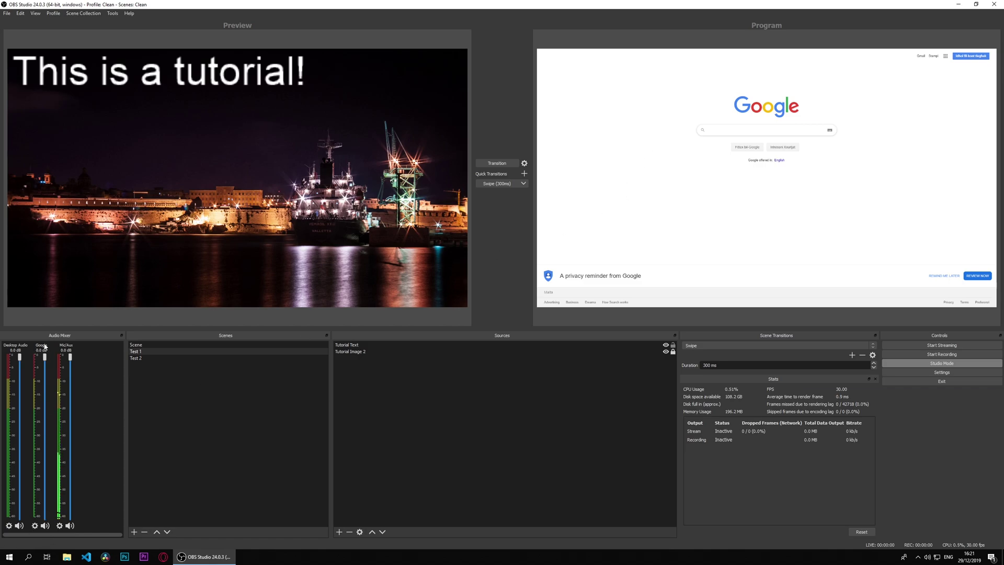
click(166, 358)
click(388, 340)
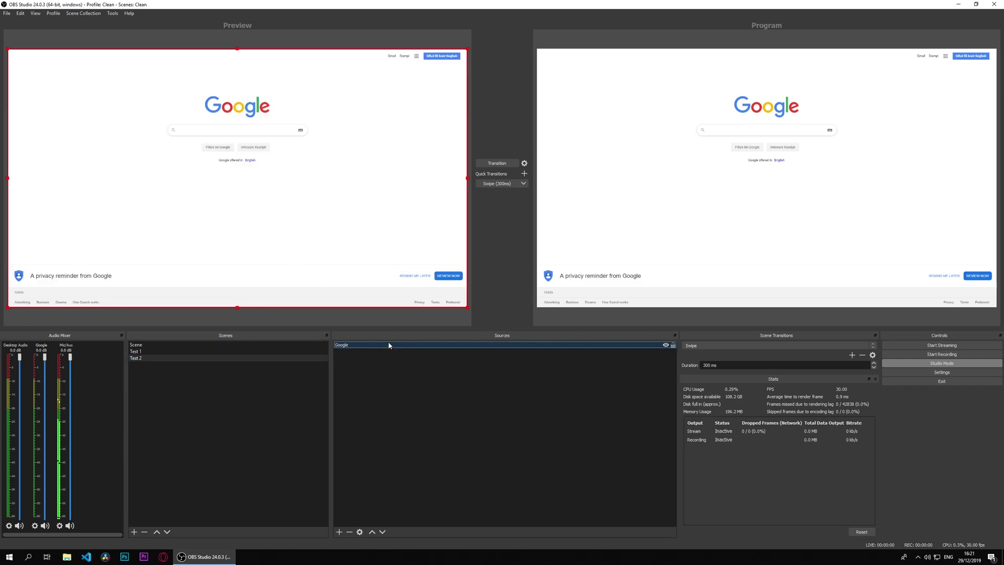
Untick 'Control audio via OBS' in the Google source's properties
right_click(389, 344)
click(442, 543)
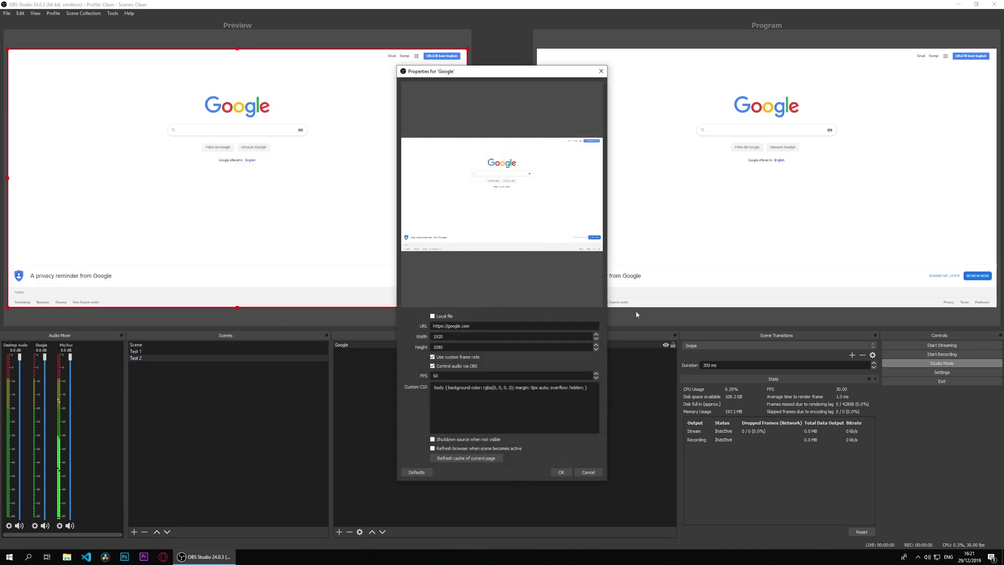
click(463, 366)
Switch the Google source to local file starting-background.html from C:\Twitch\Overlay\2019 MRO Tekken
click(432, 317)
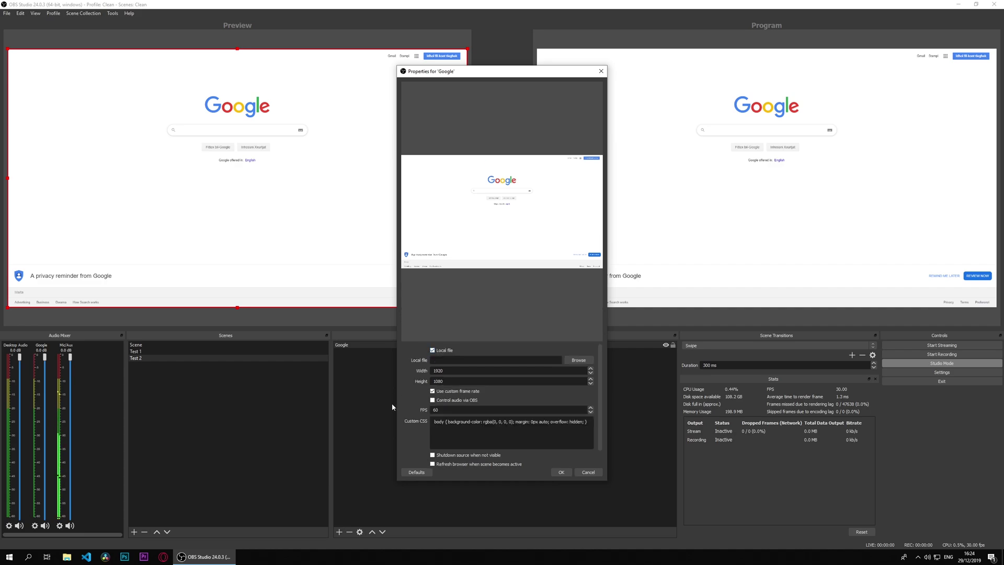
click(578, 360)
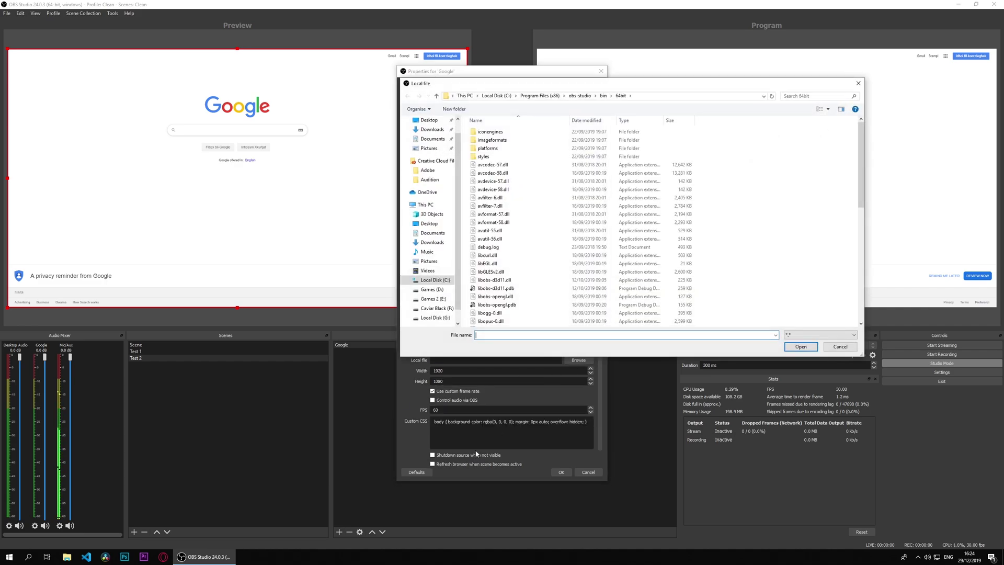
click(435, 279)
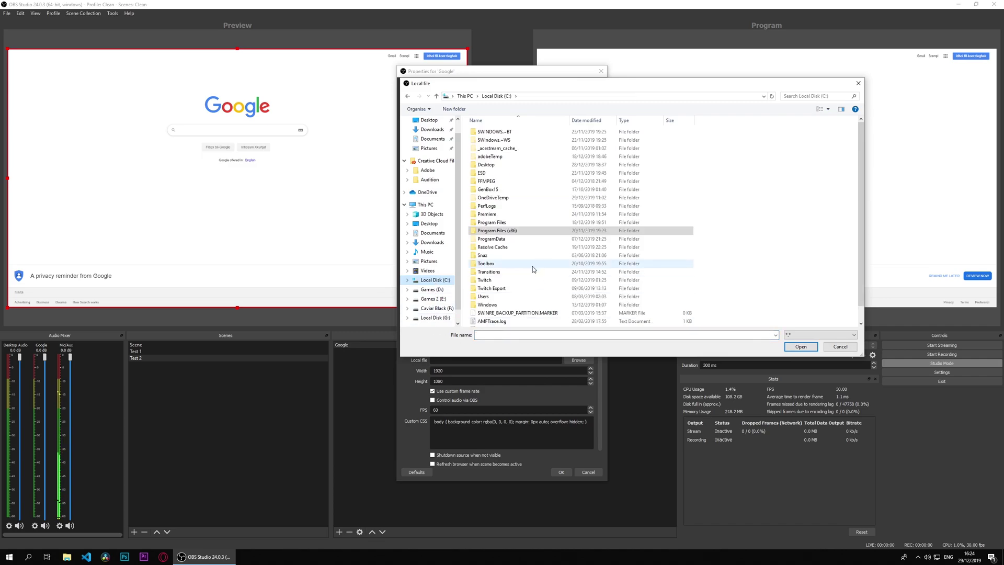
double_click(489, 277)
double_click(485, 172)
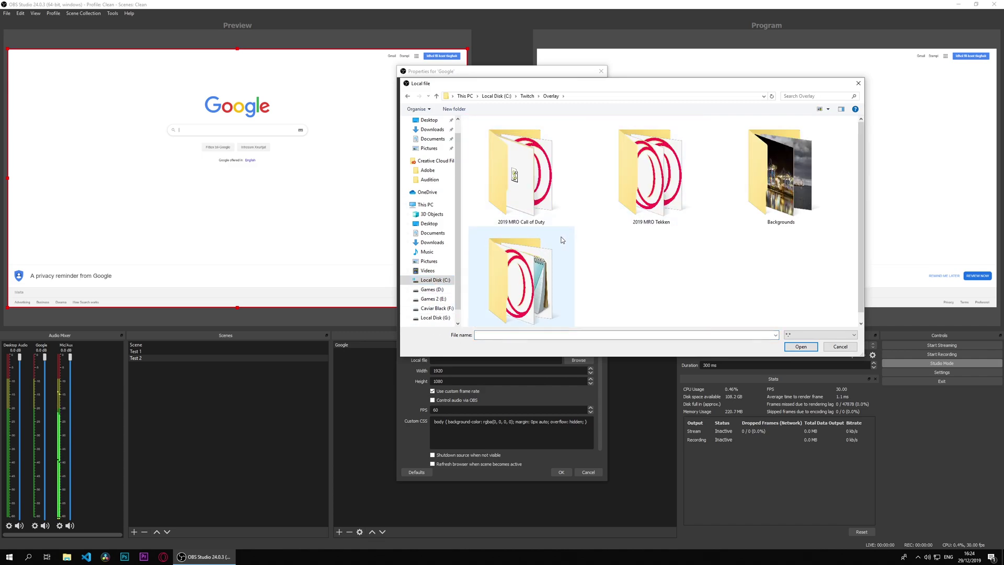
double_click(657, 187)
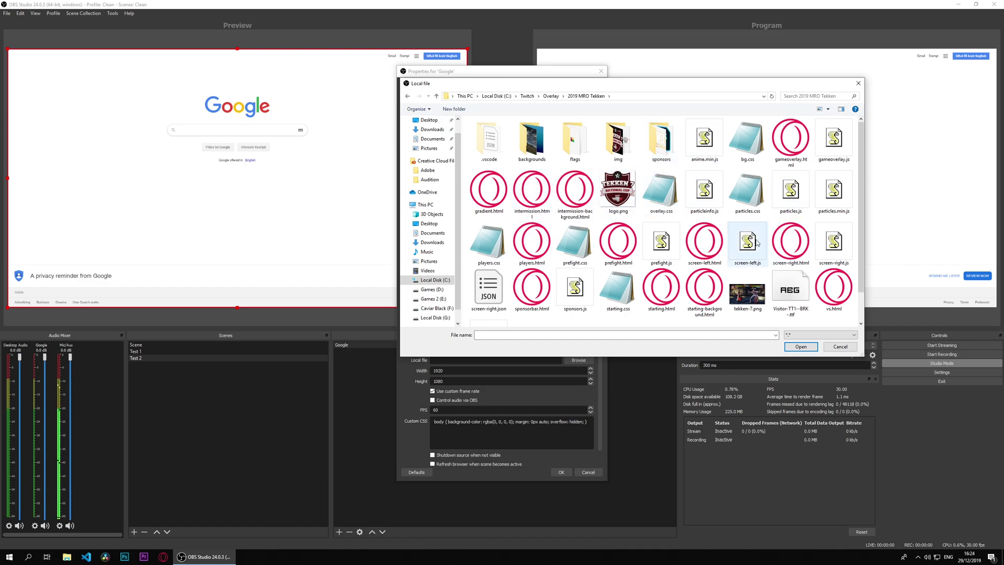
click(706, 295)
double_click(705, 295)
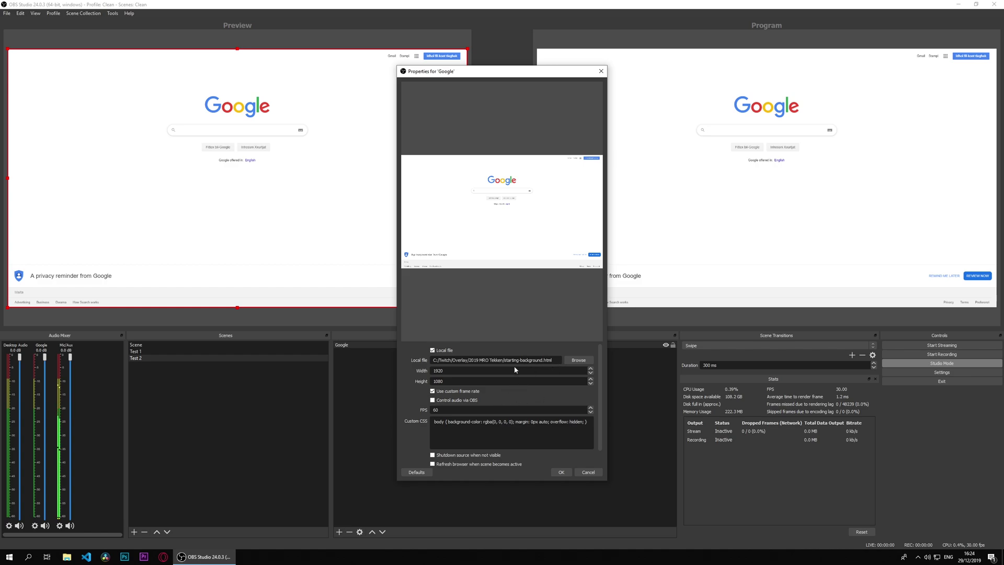
click(561, 472)
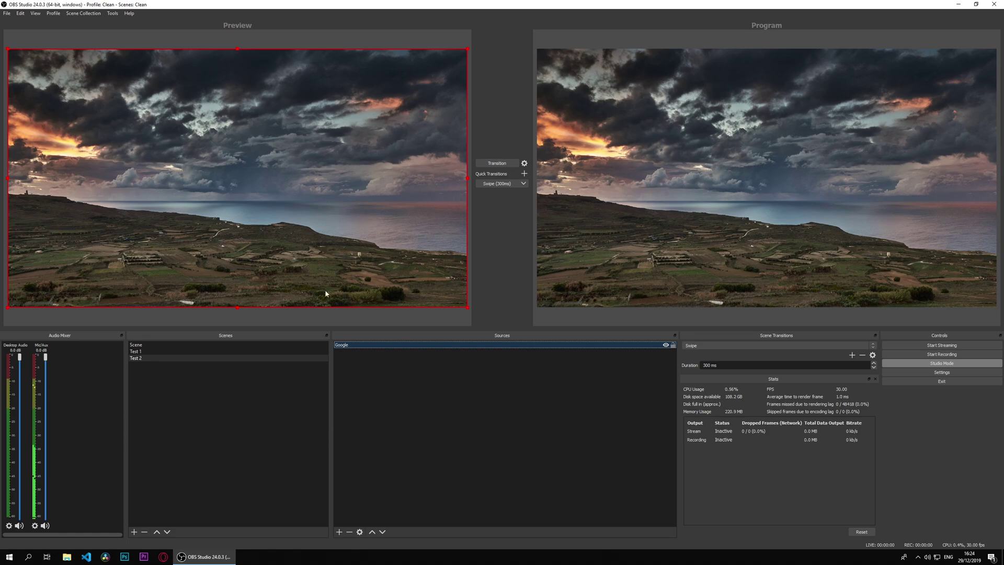
Add a new browser source named 'Overlay Tutorial'
right_click(391, 367)
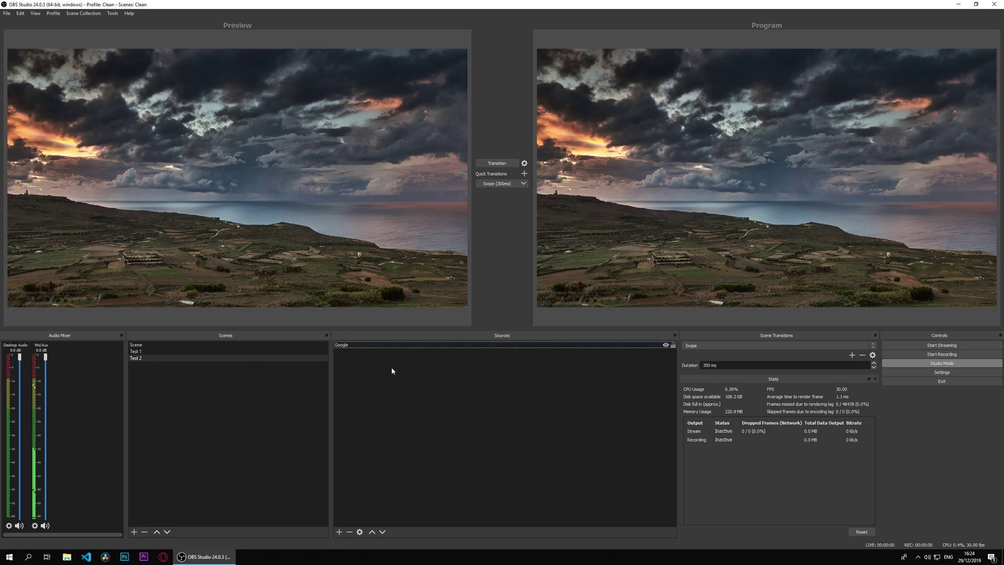
mouse_move(412, 375)
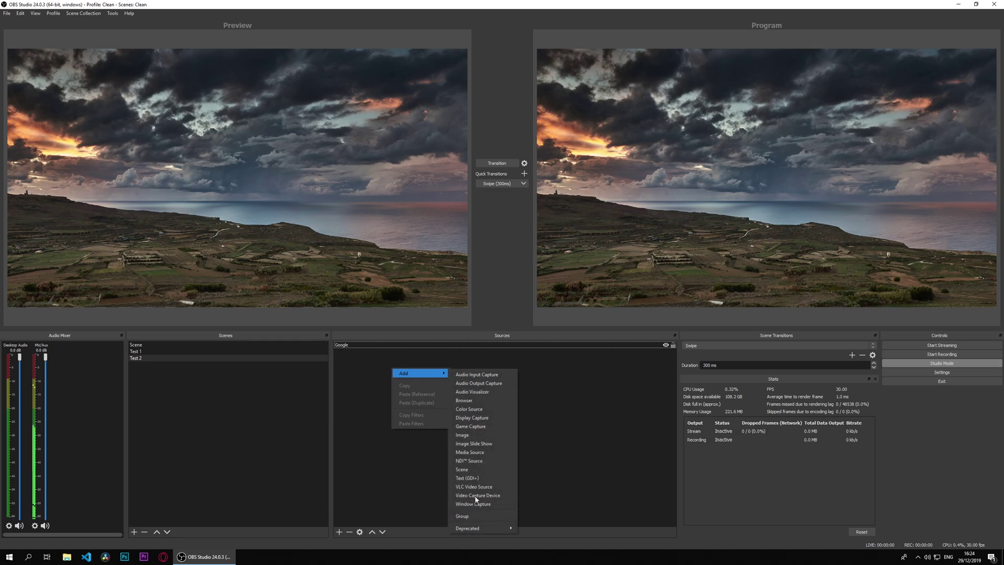
click(484, 400)
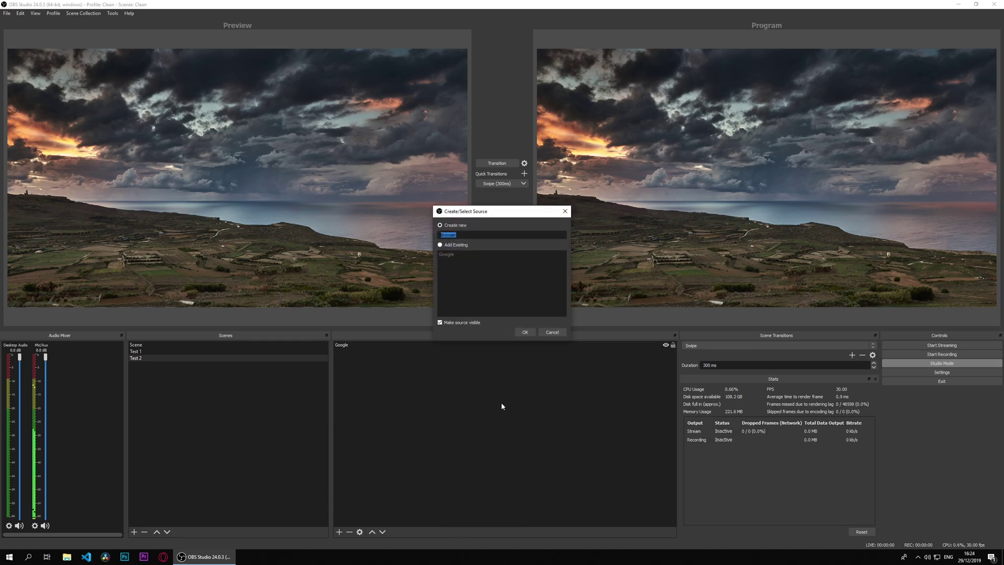
text(Overlay Tutorial)
key(Return)
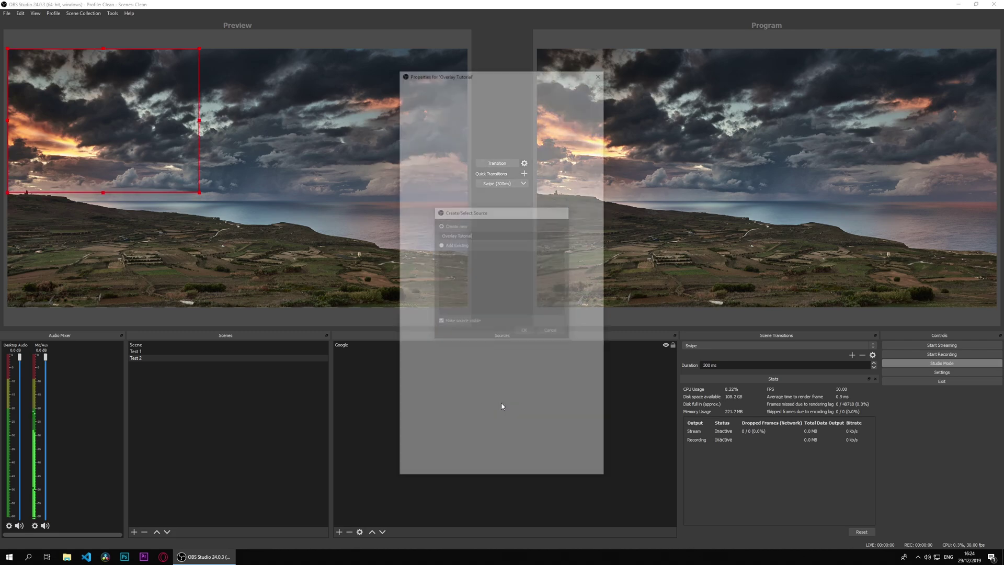
Load local file starting.html at 1920×1080 with the Custom CSS cleared
click(432, 316)
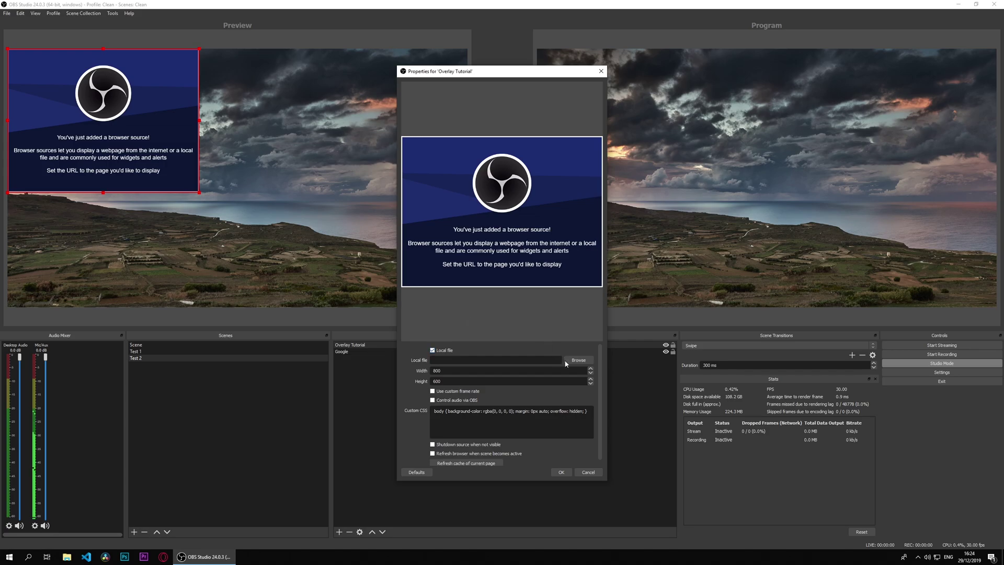
click(575, 360)
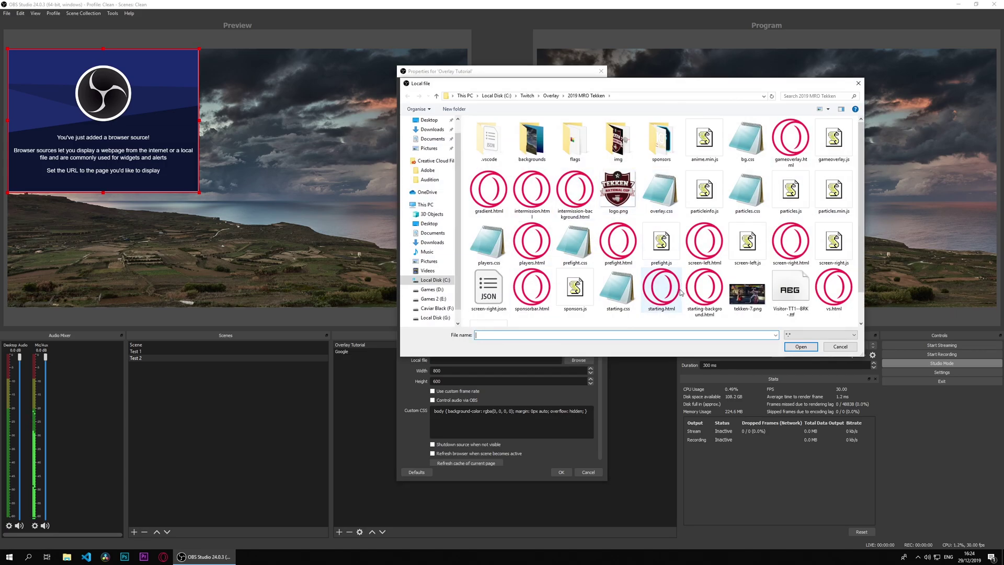
double_click(661, 288)
key(BackSpace)
key(BackSpace)
key(BackSpace)
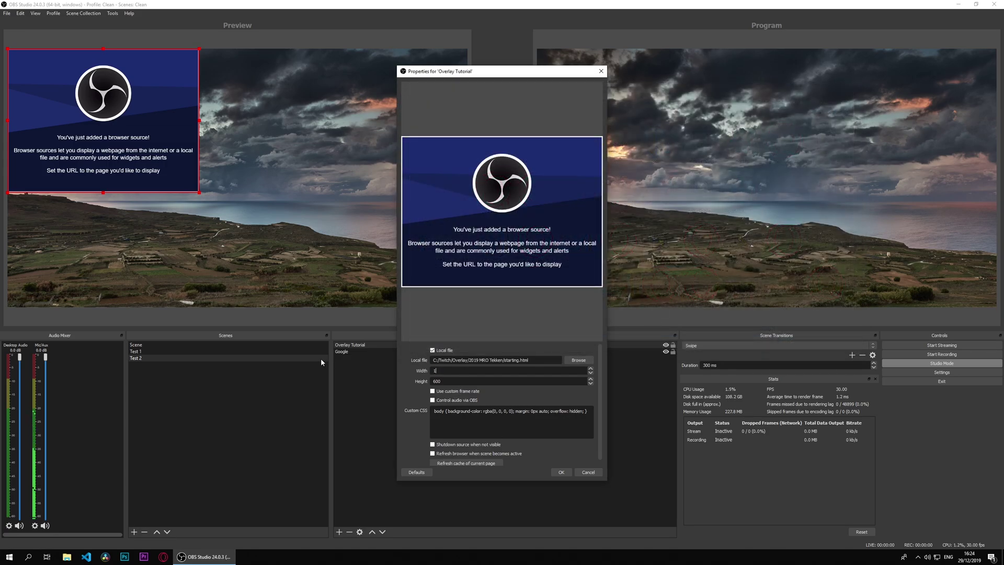
text(1920)
key(Tab)
text(108)
click(557, 426)
key(ctrl+a)
key(BackSpace)
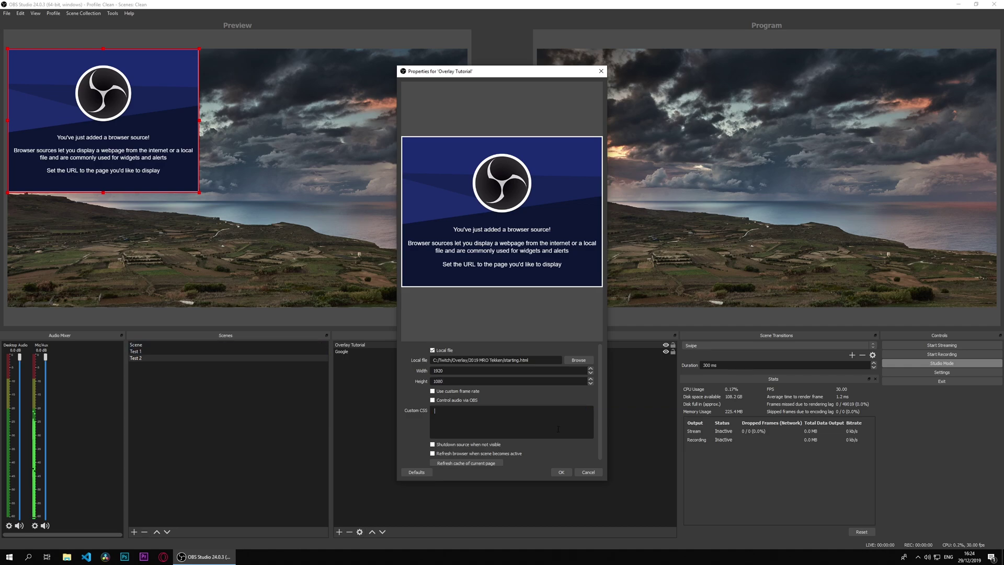
click(560, 471)
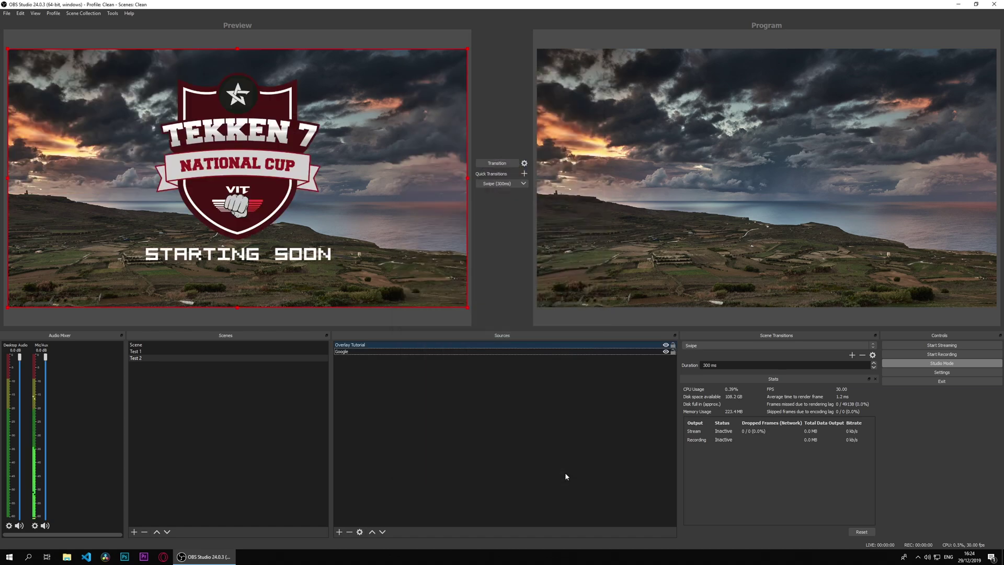
Remove the Overlay Tutorial source from Test 2
click(218, 234)
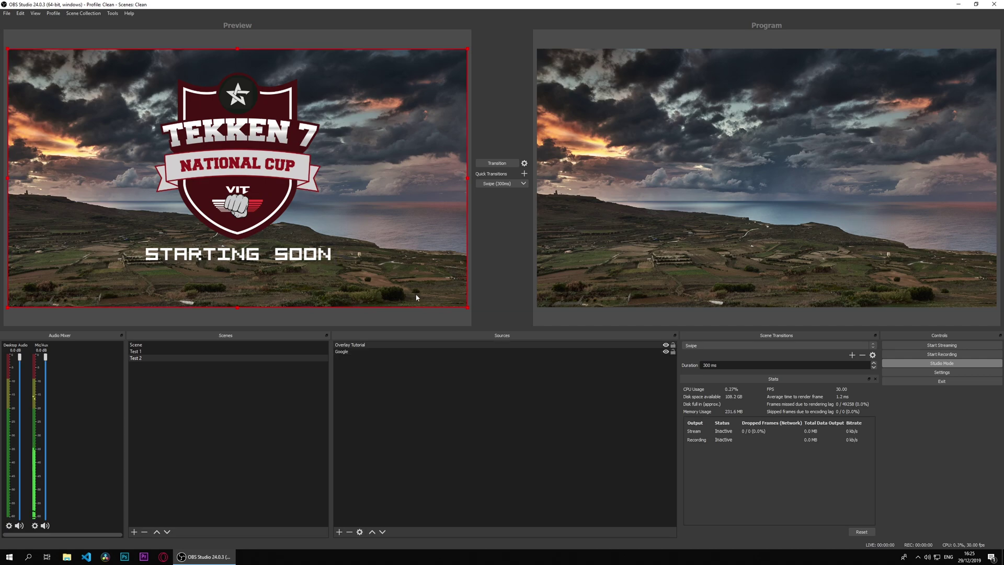
click(395, 345)
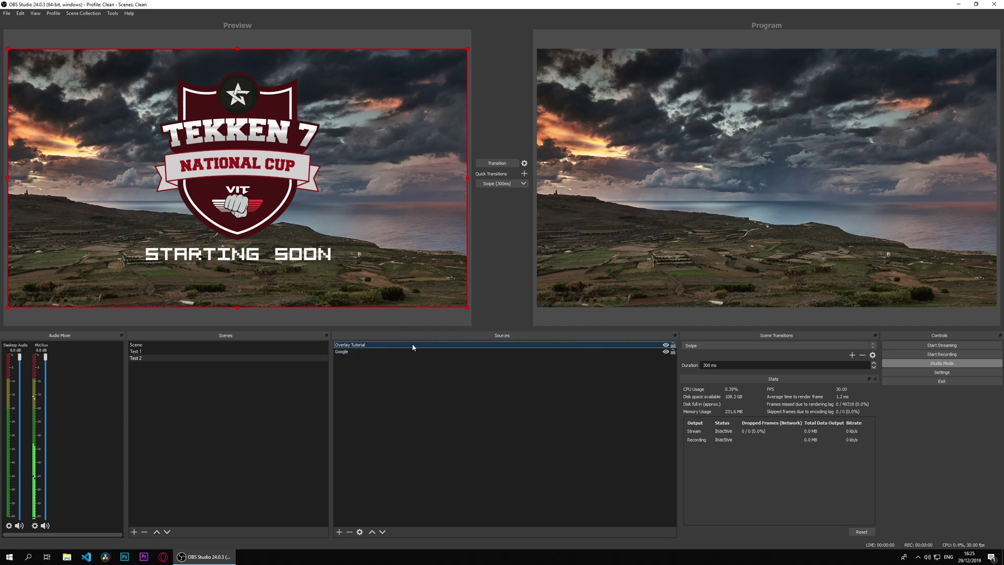
right_click(591, 348)
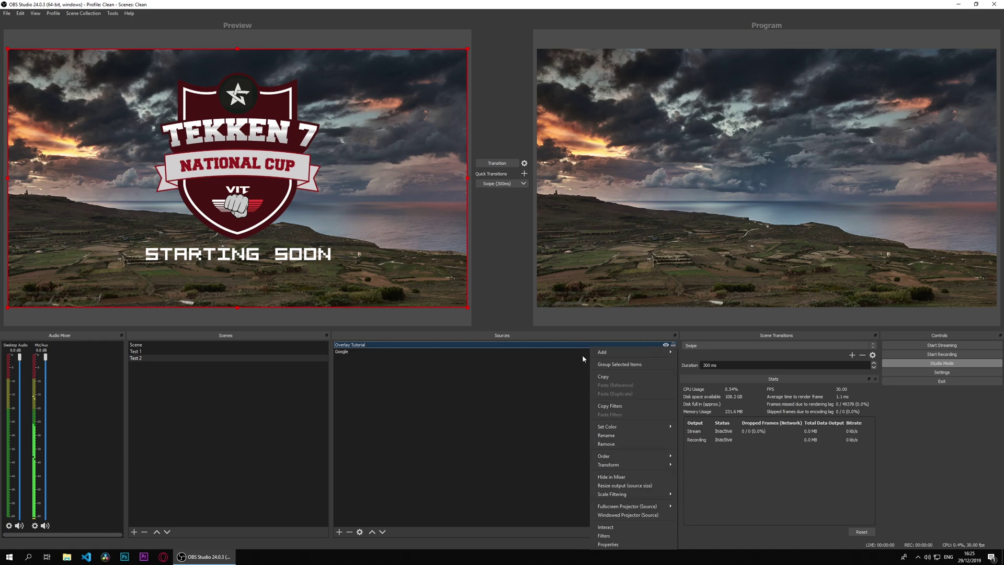
click(616, 443)
click(530, 288)
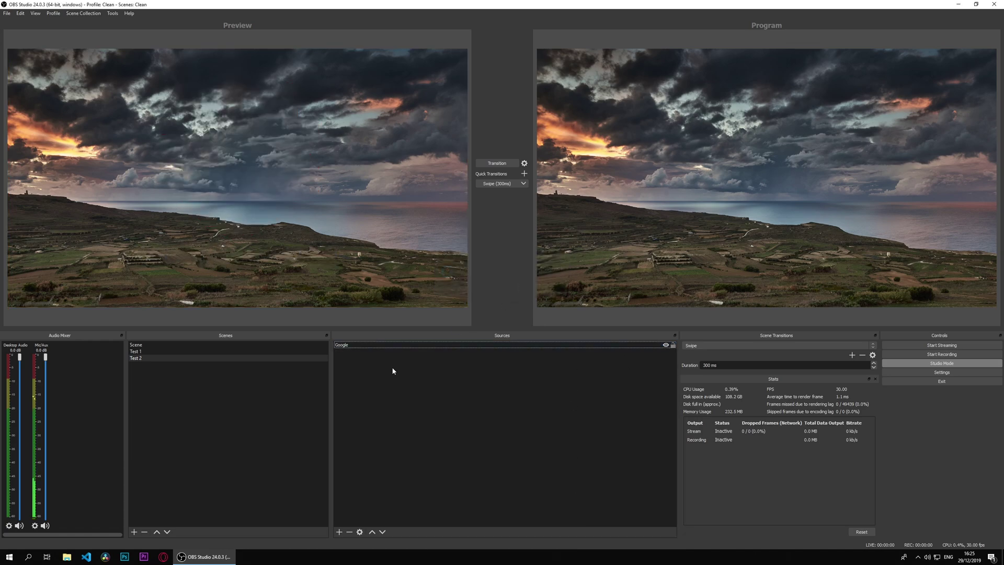
Turn off Local file on the Google source so it shows the Google homepage again
double_click(393, 346)
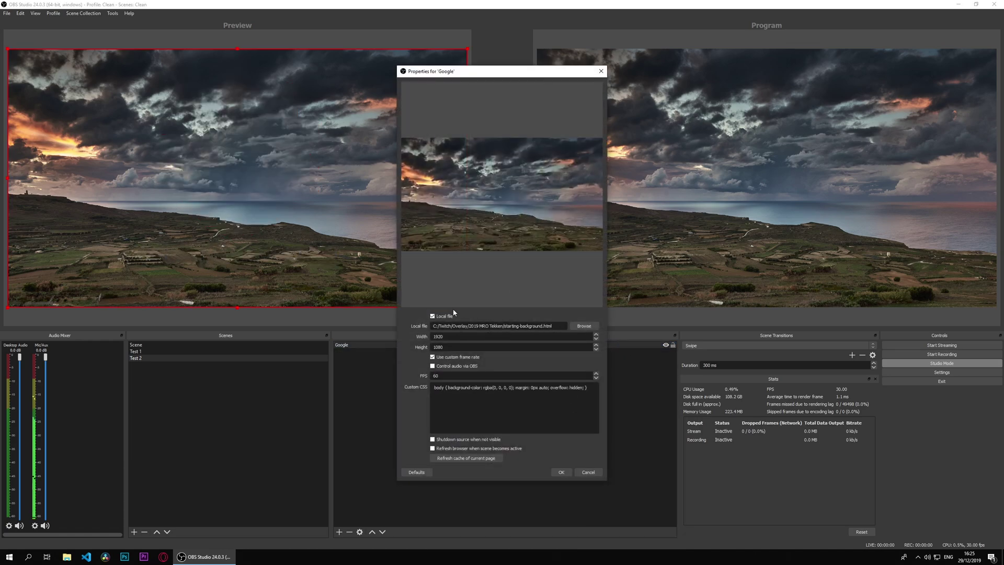
drag(453, 308, 453, 344)
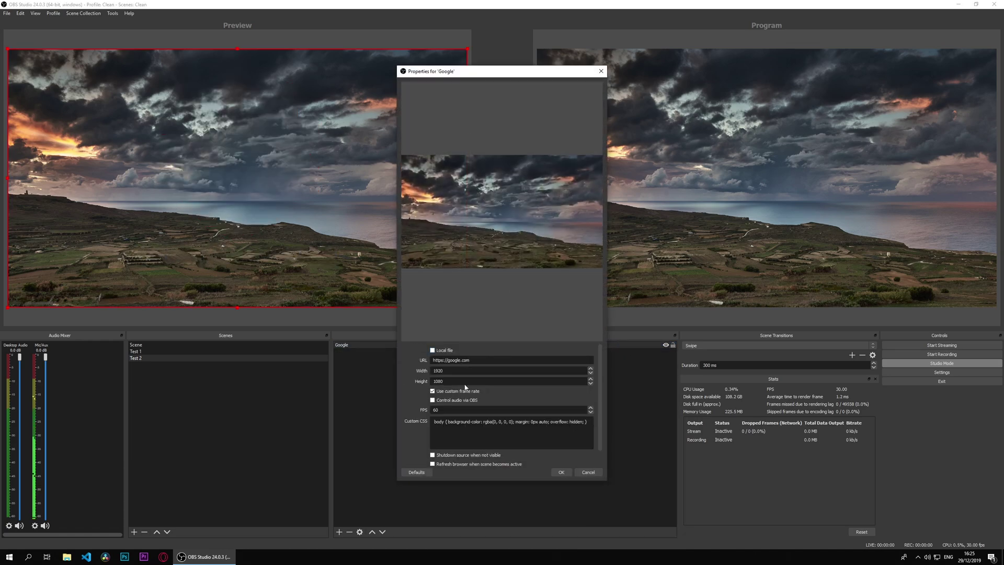
click(447, 351)
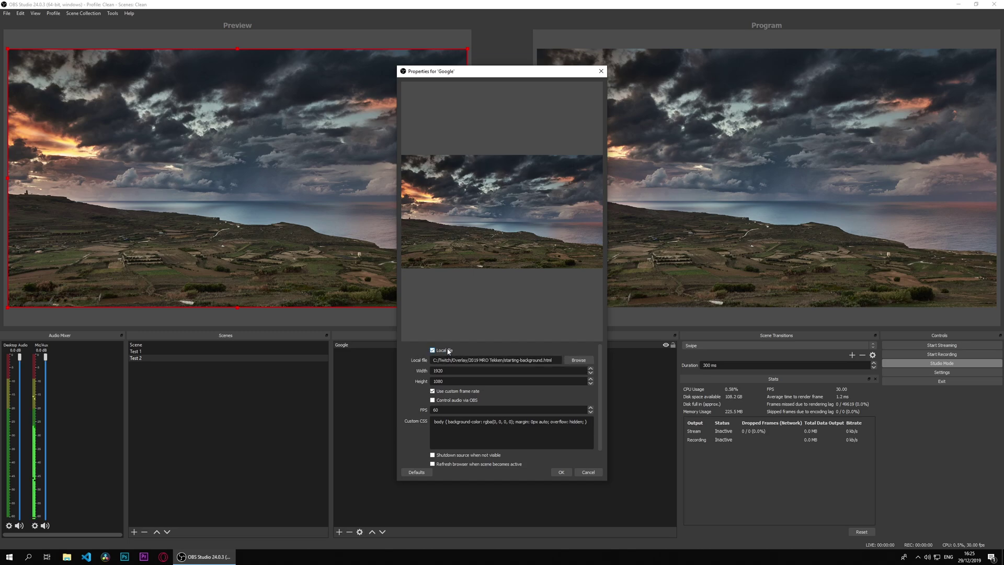
click(561, 472)
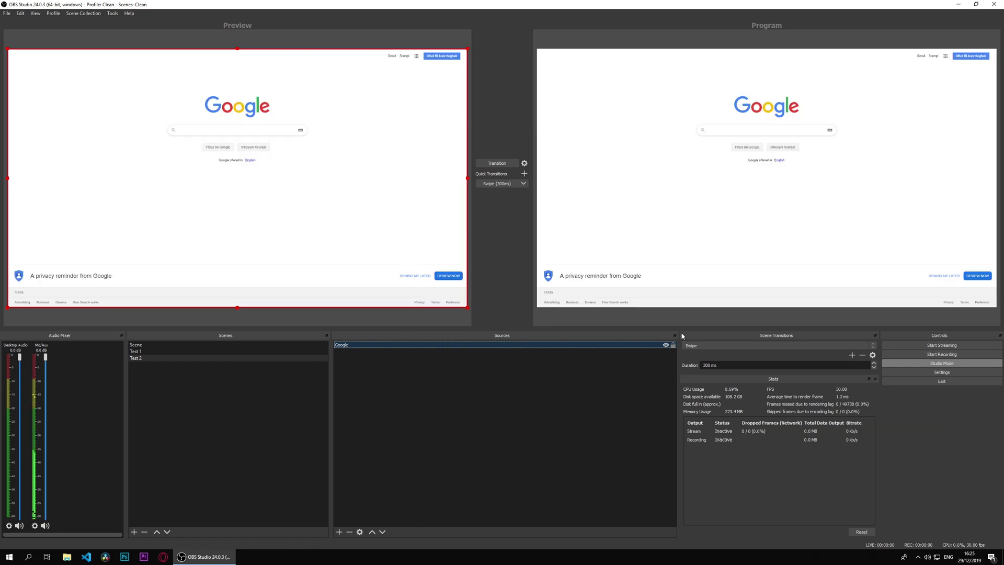
Bring up and dismiss the preview and program view context menus
right_click(359, 193)
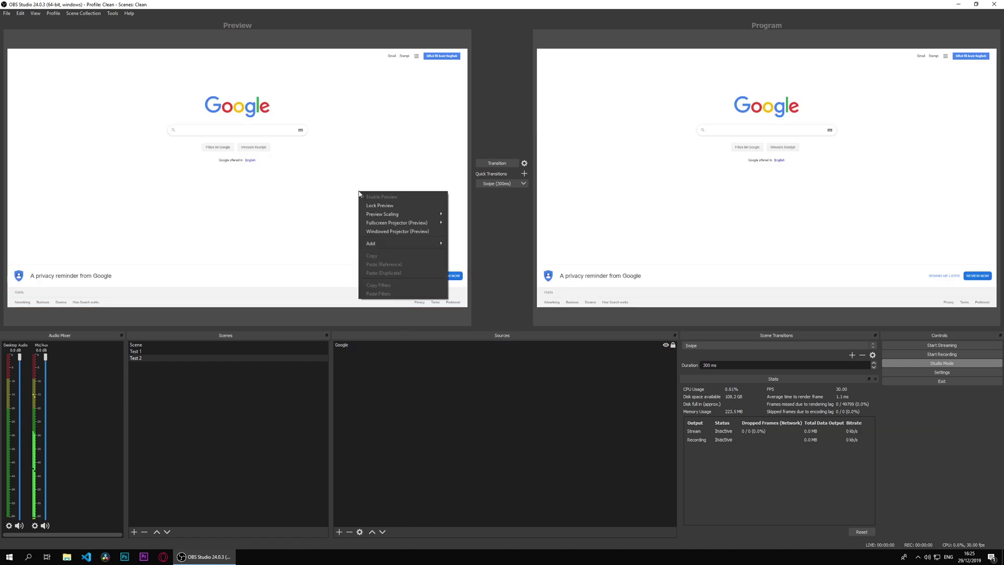
click(328, 196)
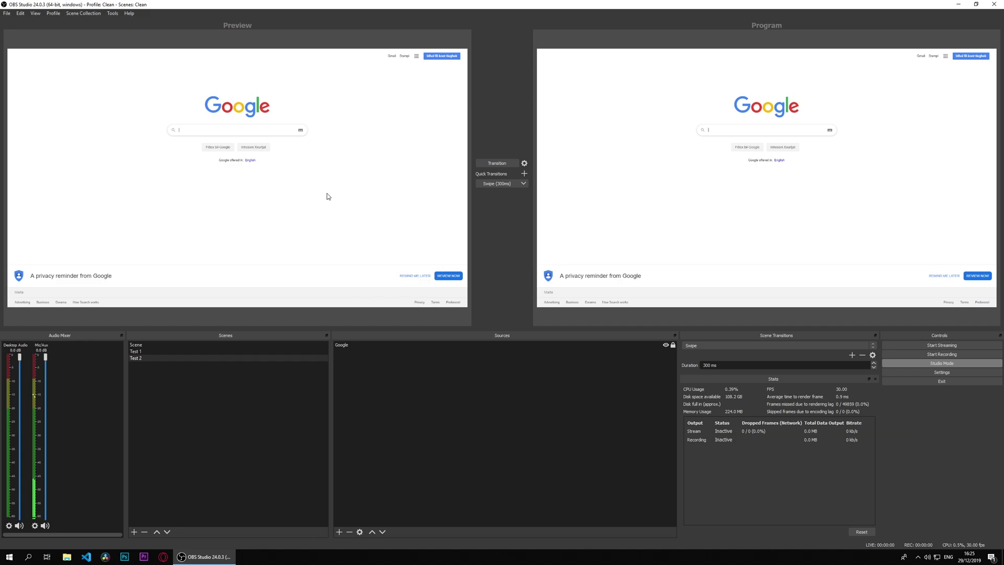
right_click(660, 181)
click(649, 206)
Open Interact for the Google source, moving the window top centre and enlarging it
right_click(584, 344)
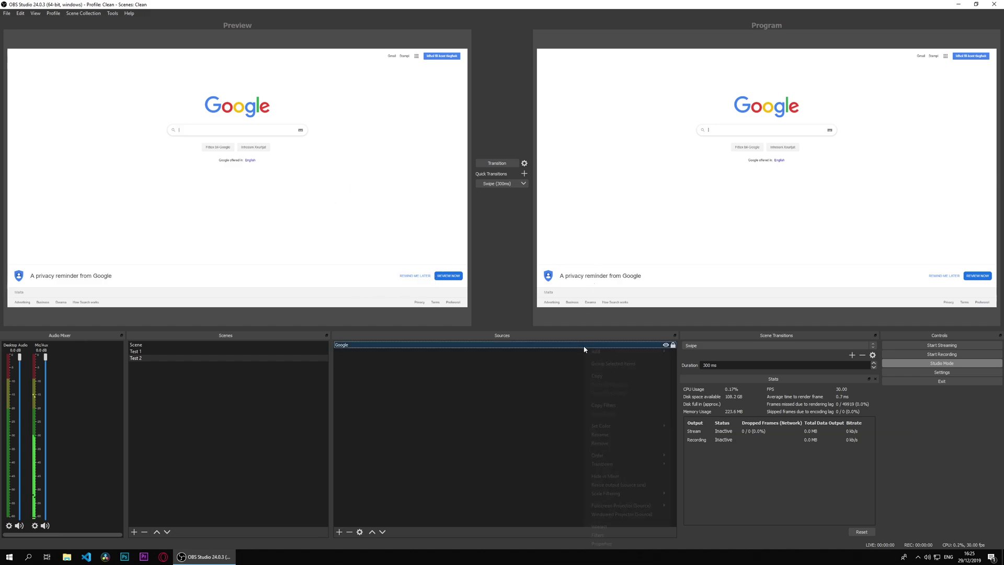
click(596, 526)
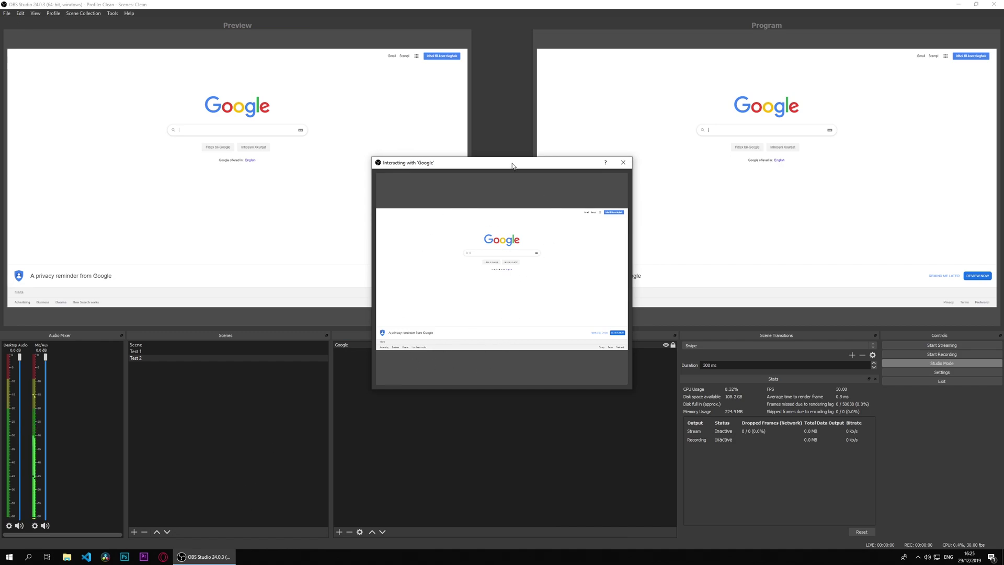
drag(513, 164, 590, 26)
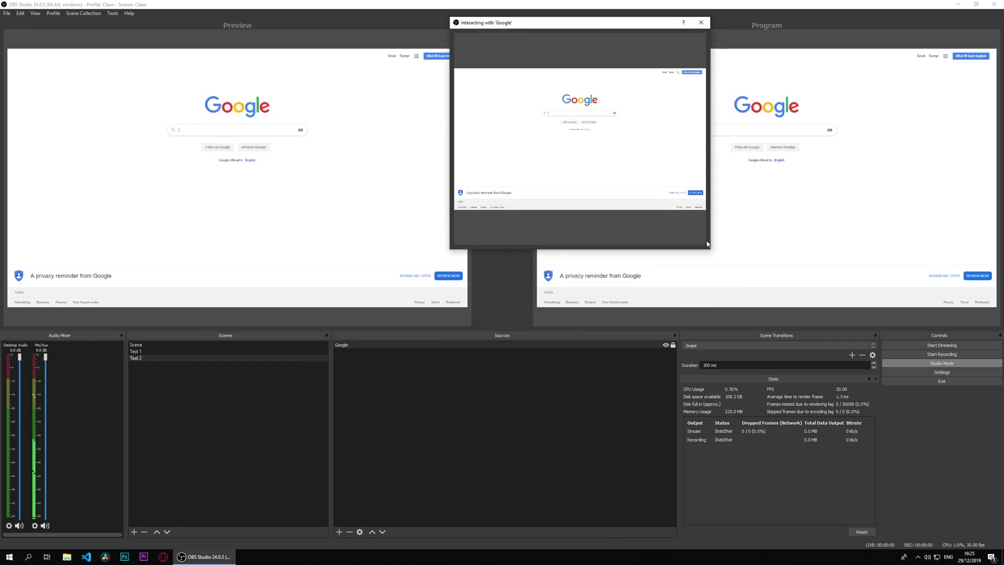
drag(903, 502, 991, 480)
Search Google for 'obs' so the results appear in preview and program
click(680, 203)
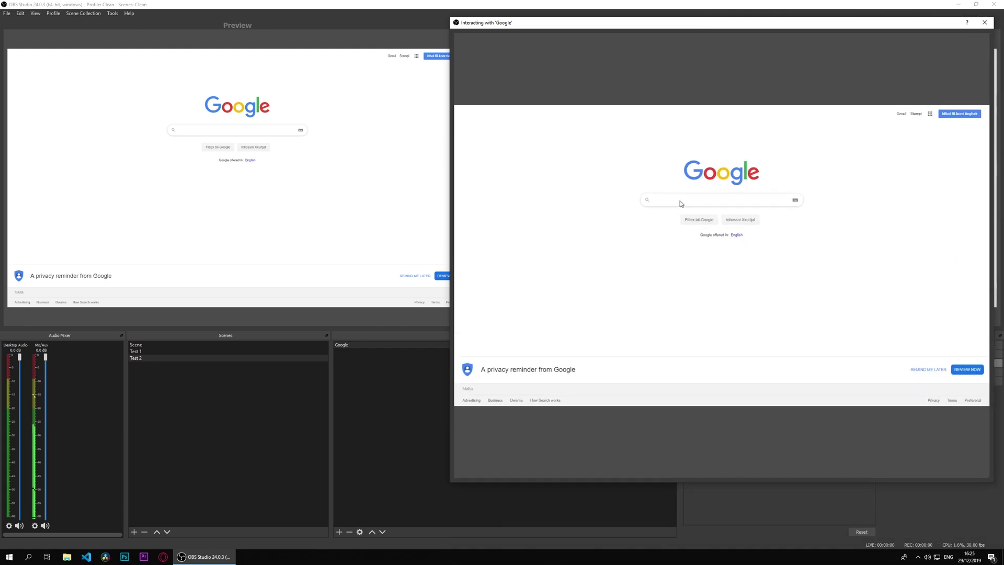
text(obs)
key(Return)
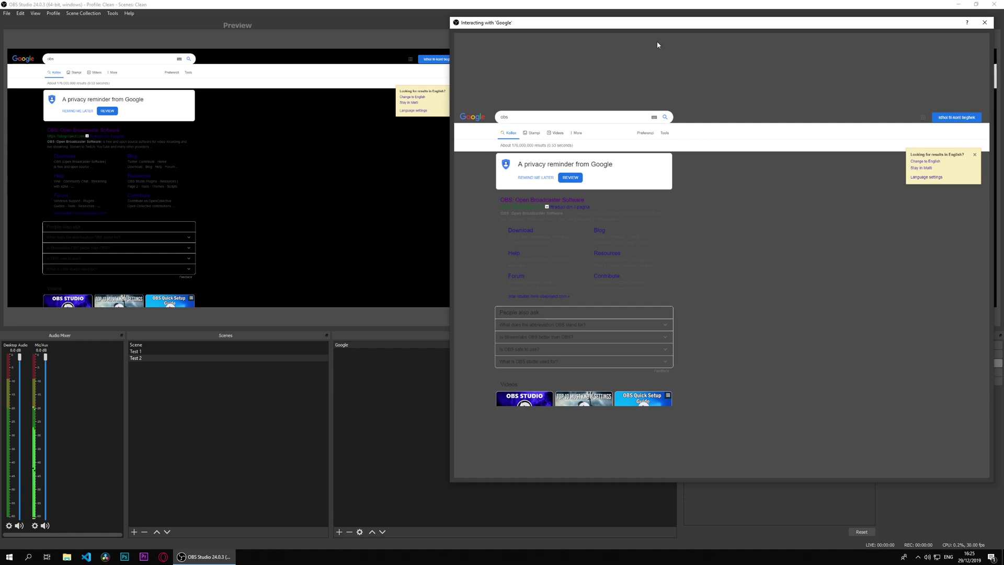
drag(658, 24, 484, 62)
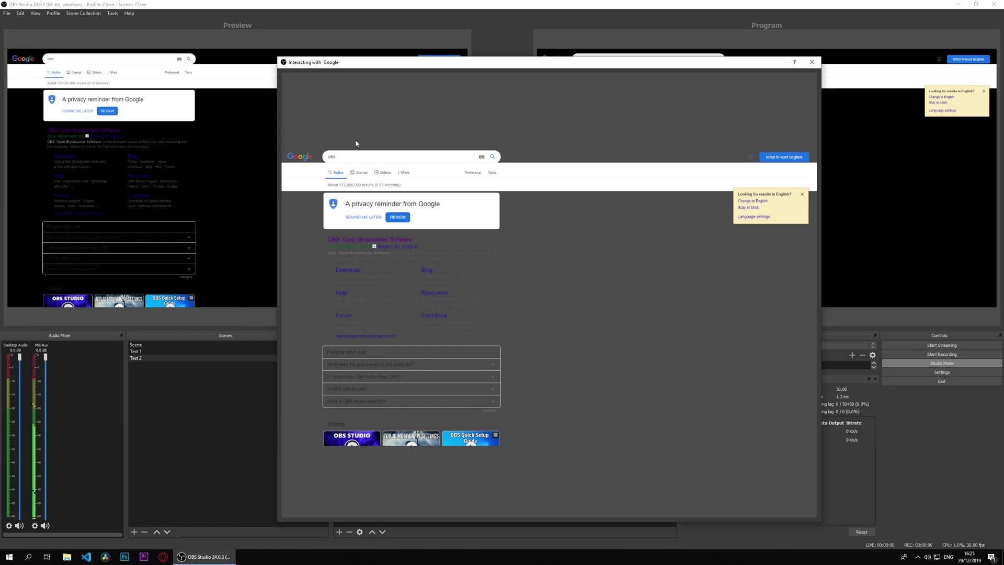
click(360, 159)
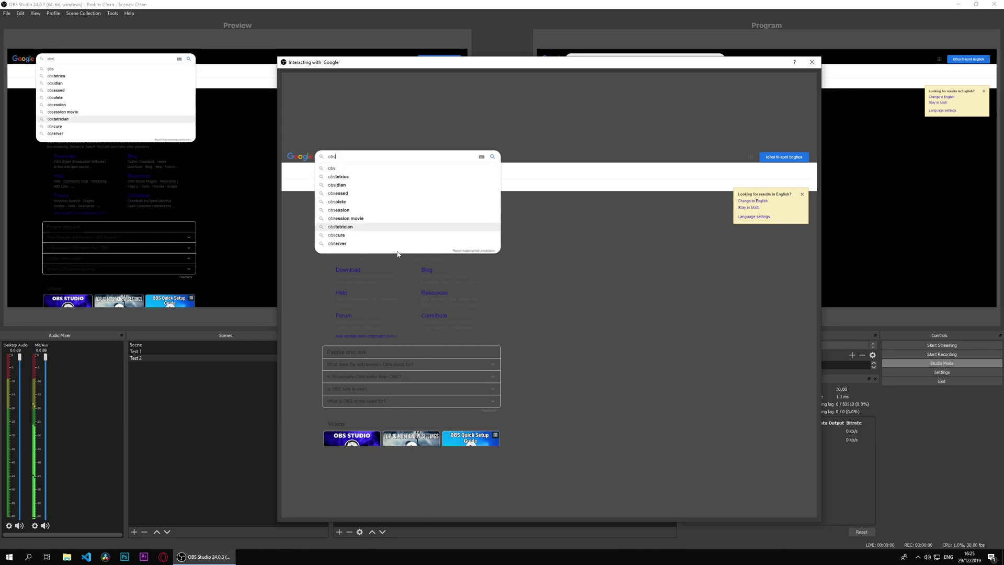
key(Return)
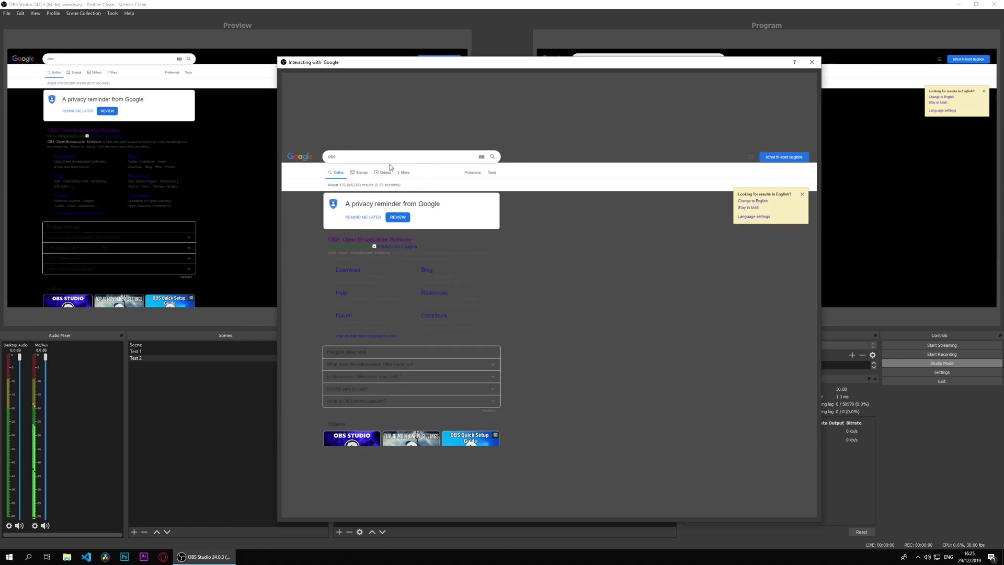
Close Interact, delete all of the Google source's Custom CSS, apply, then reopen Properties and cancel
click(814, 67)
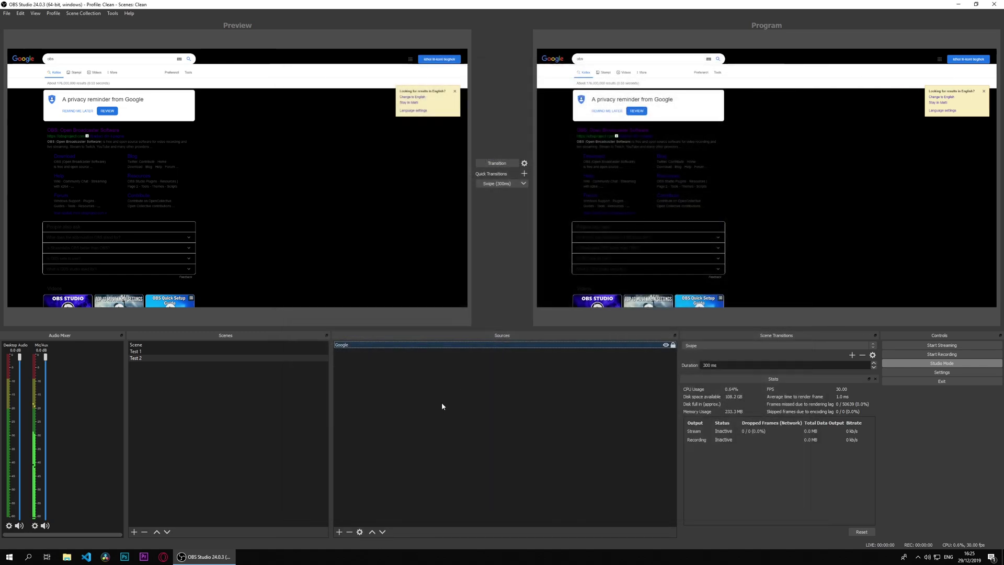
double_click(385, 343)
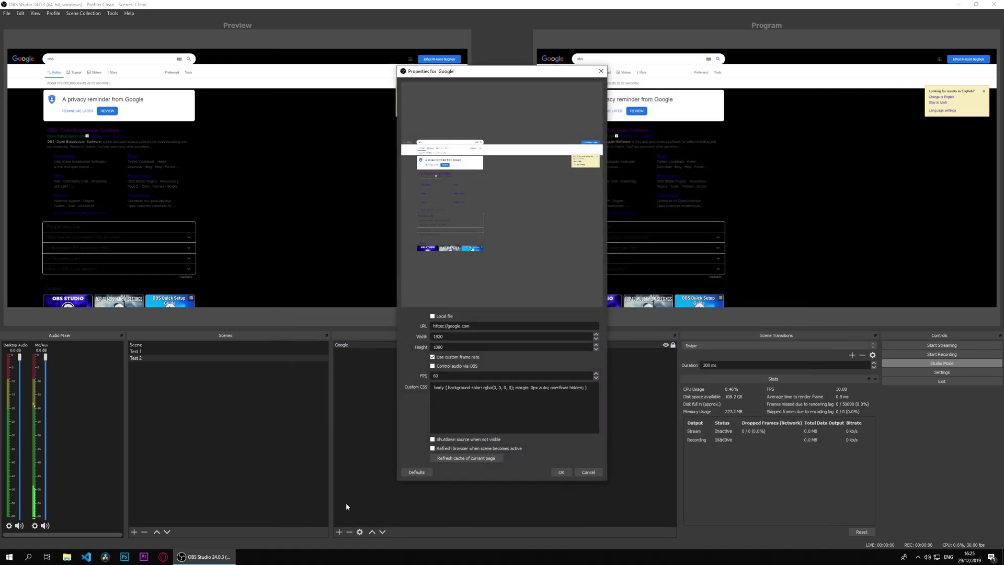
click(596, 391)
key(ctrl+a)
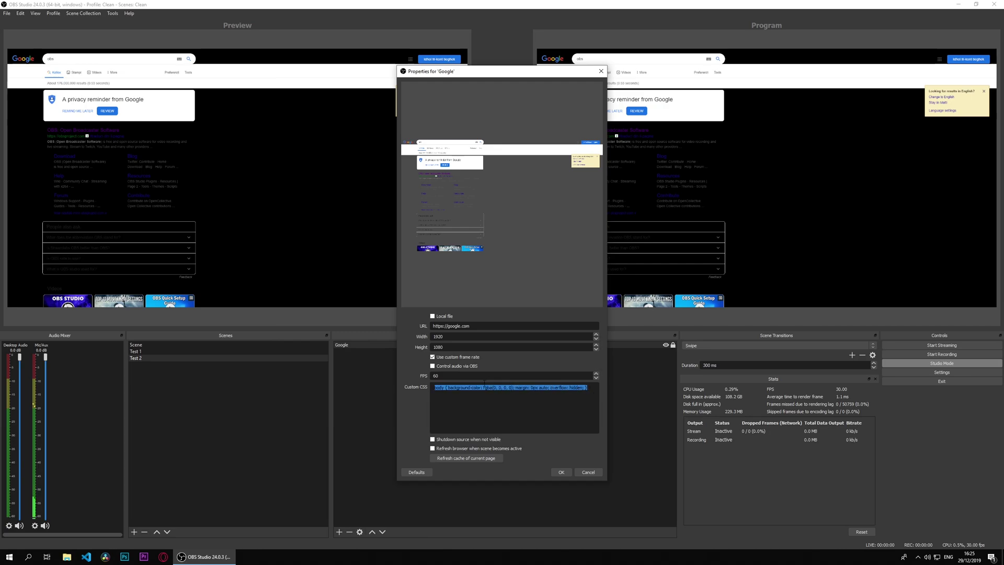
key(BackSpace)
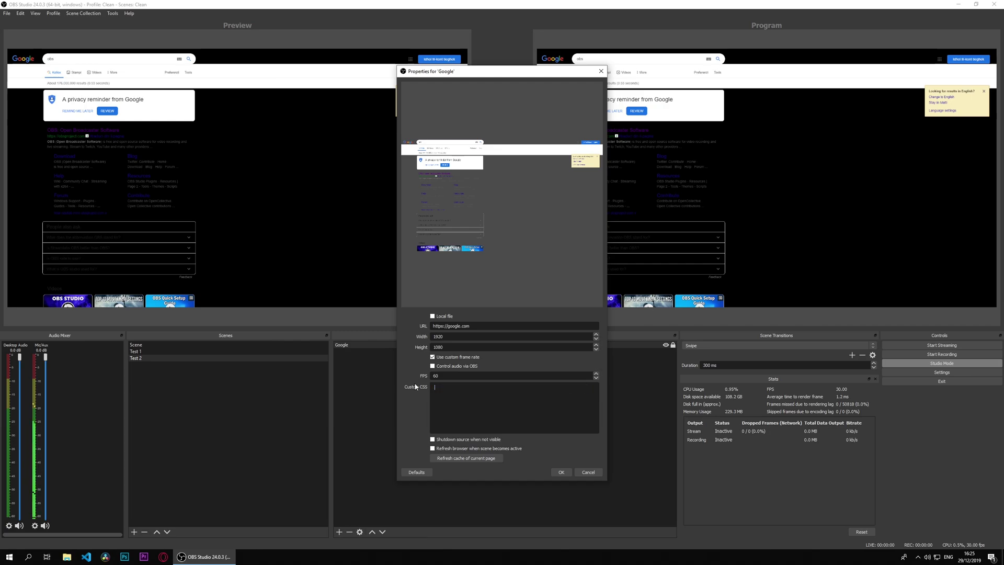
click(561, 472)
double_click(448, 343)
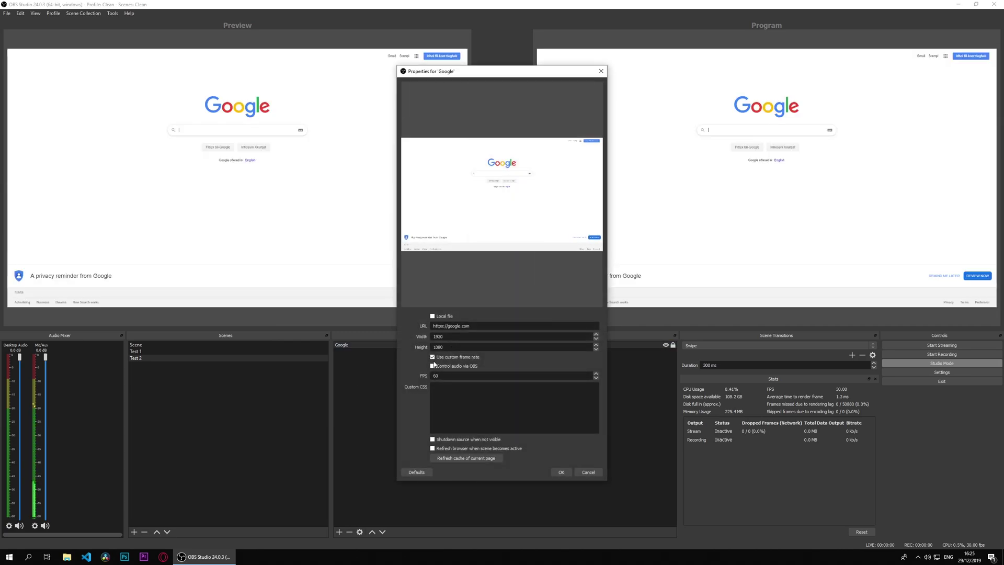
click(586, 472)
Open Interact on the Google source, search 'obs', and enlarge the window upper left
right_click(422, 344)
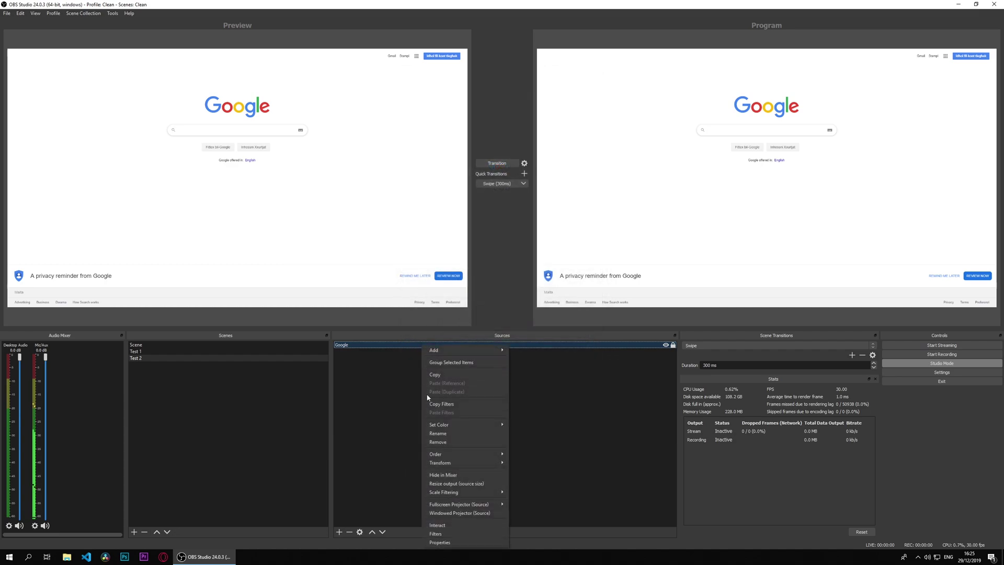
click(437, 524)
click(497, 227)
text(obs)
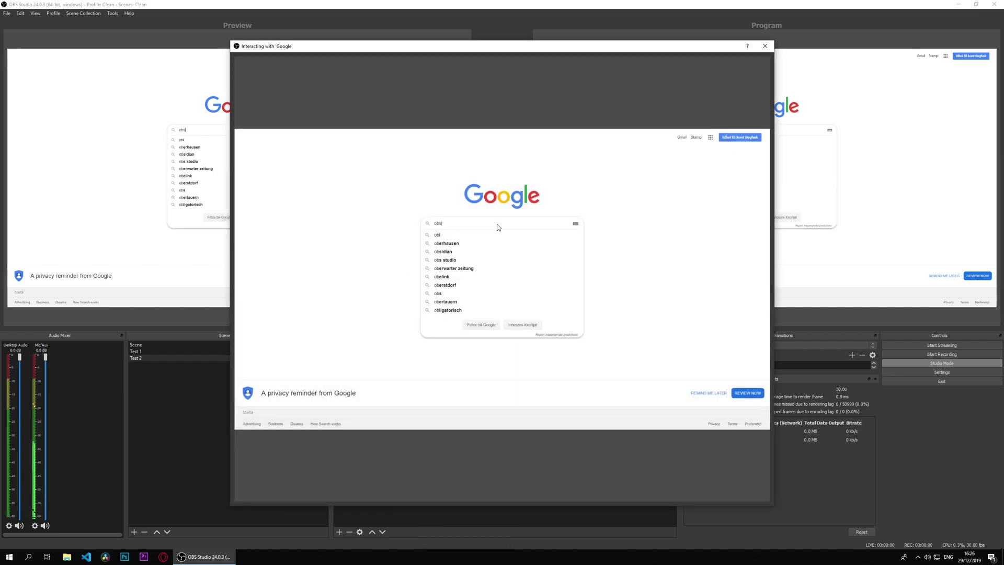
key(Return)
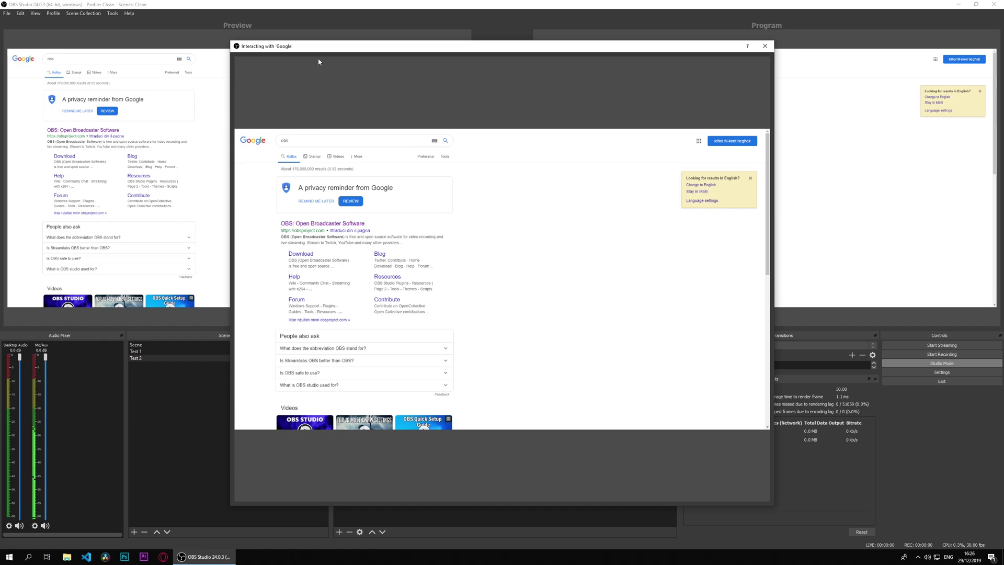
drag(318, 61, 468, 71)
drag(380, 50, 437, 257)
drag(496, 261, 92, 87)
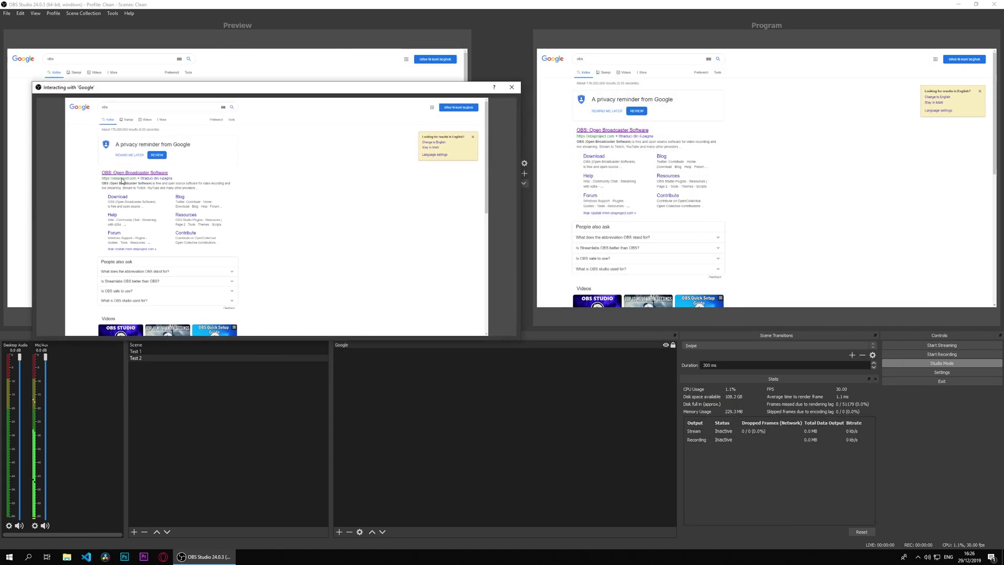
Follow the OBS: Open Broadcaster Software result to the Download OBS Studio page
click(126, 173)
drag(377, 89, 342, 73)
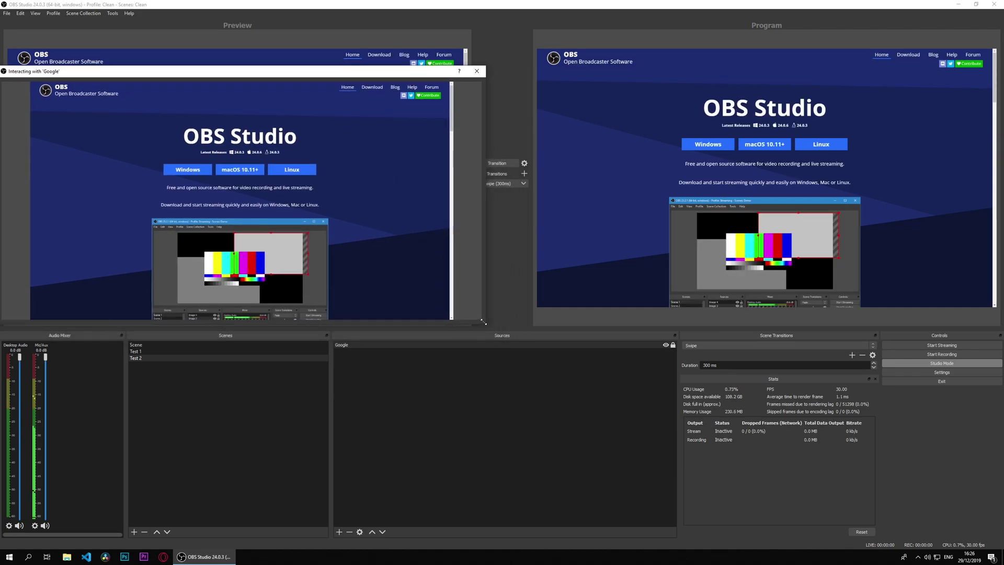
drag(483, 322, 554, 485)
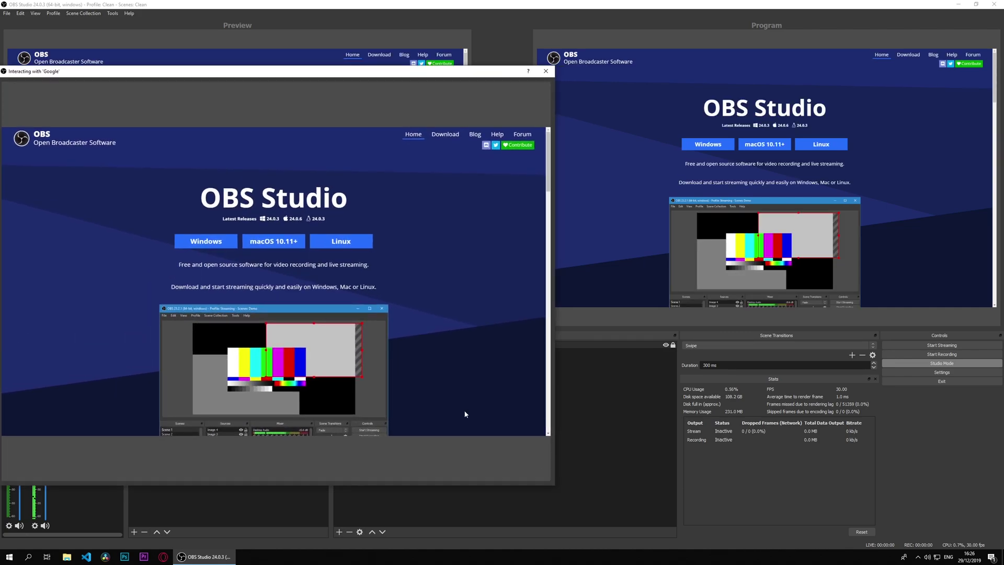
click(451, 134)
scroll(278, 286, down, 5)
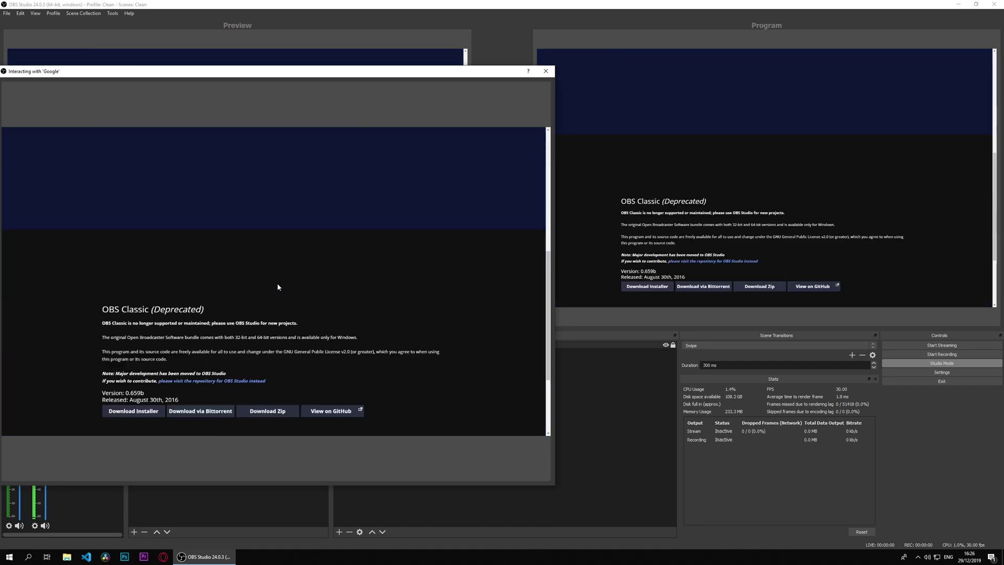
scroll(278, 287, up, 6)
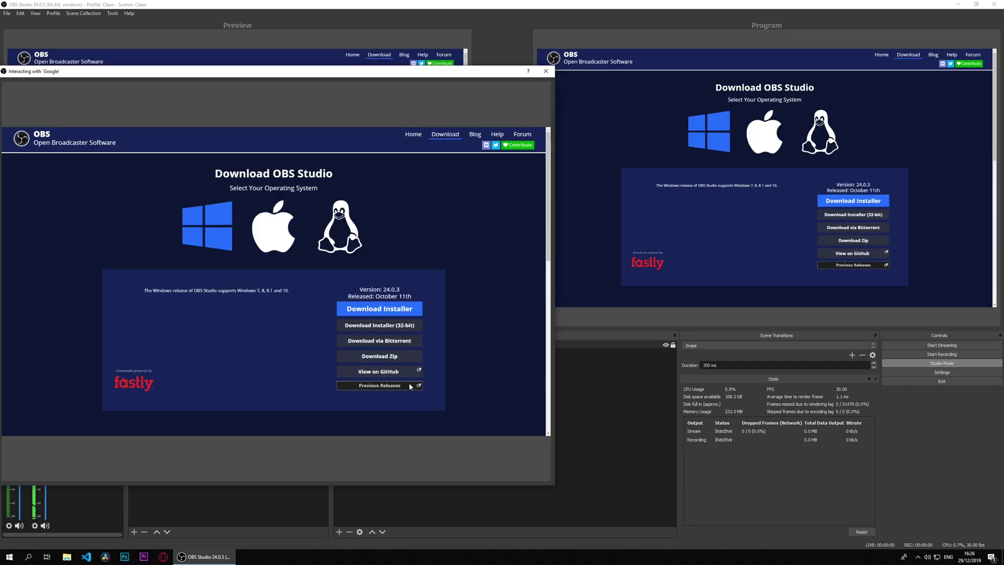
click(545, 71)
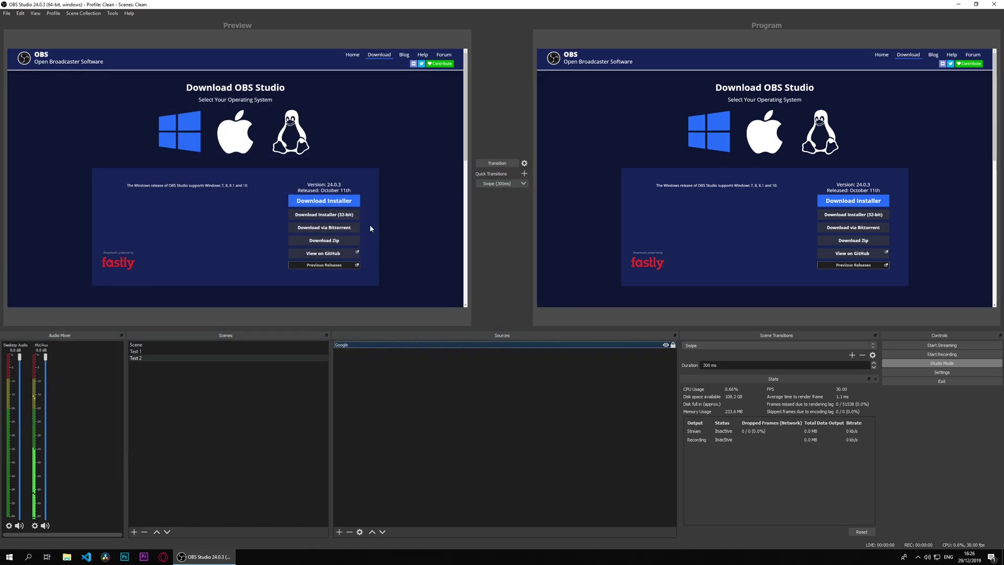